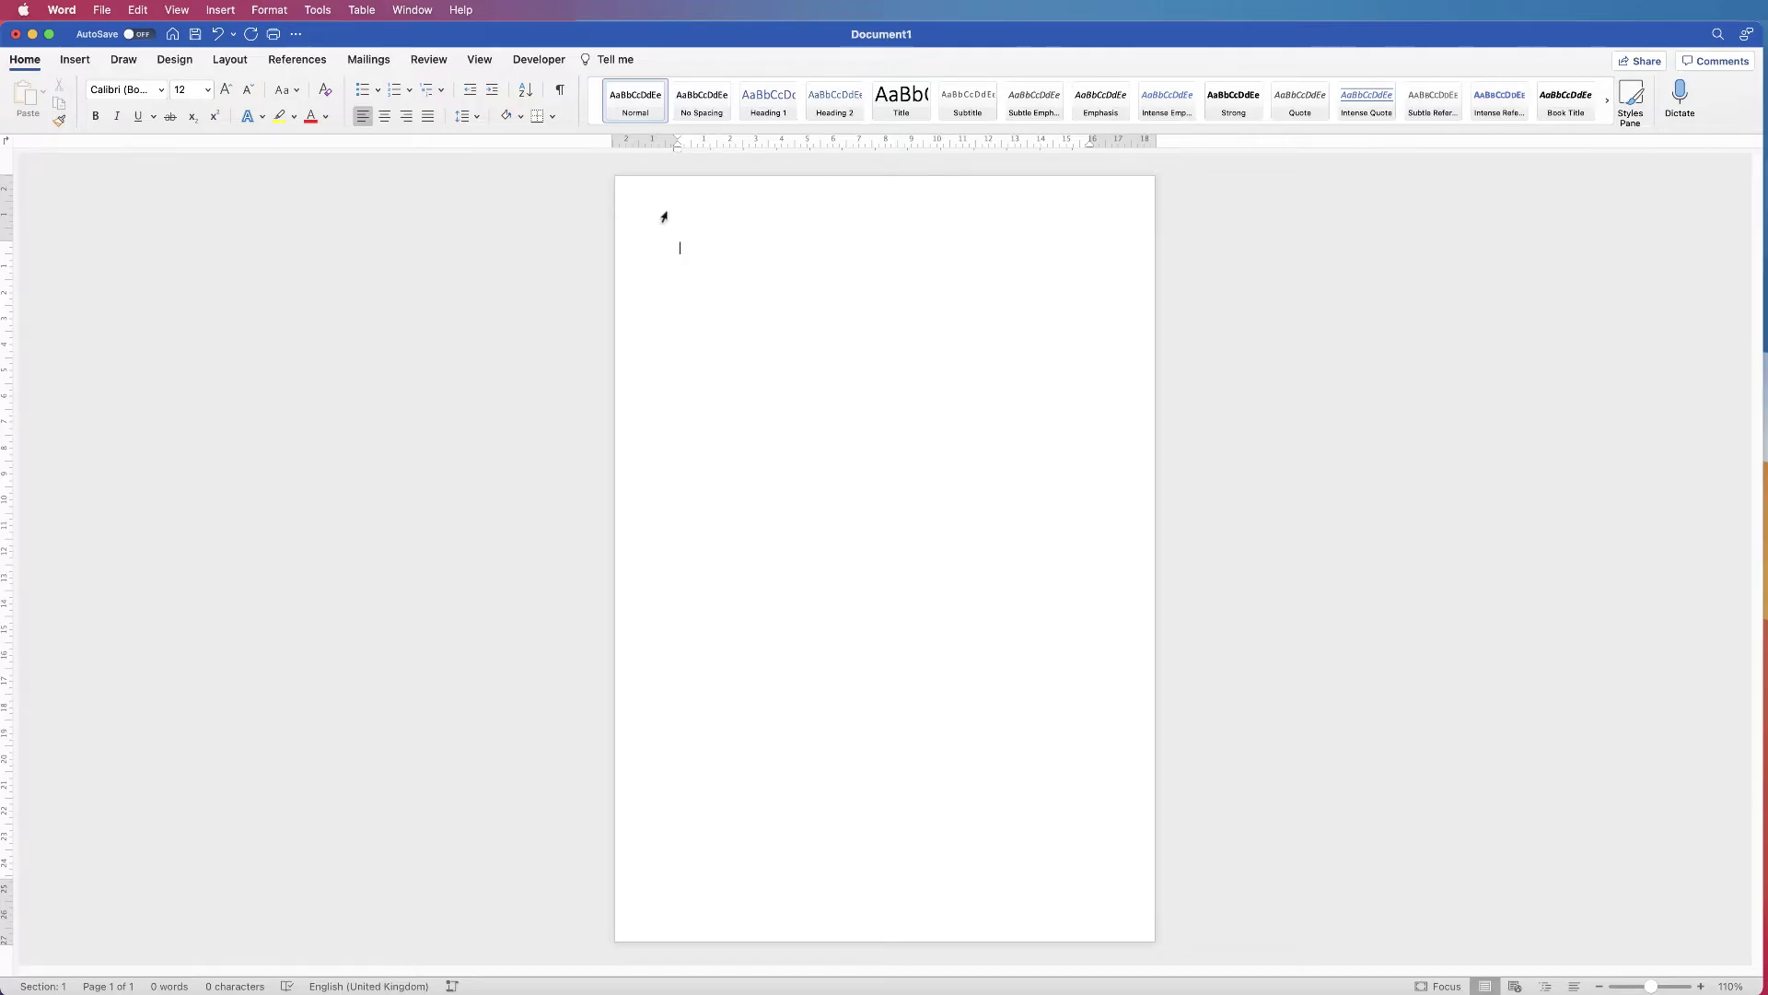
# Open the header and insert the Coffee Logo.png picture into it, sized 4.65 × 7.06 cm.
pyautogui.doubleClick(709, 200)
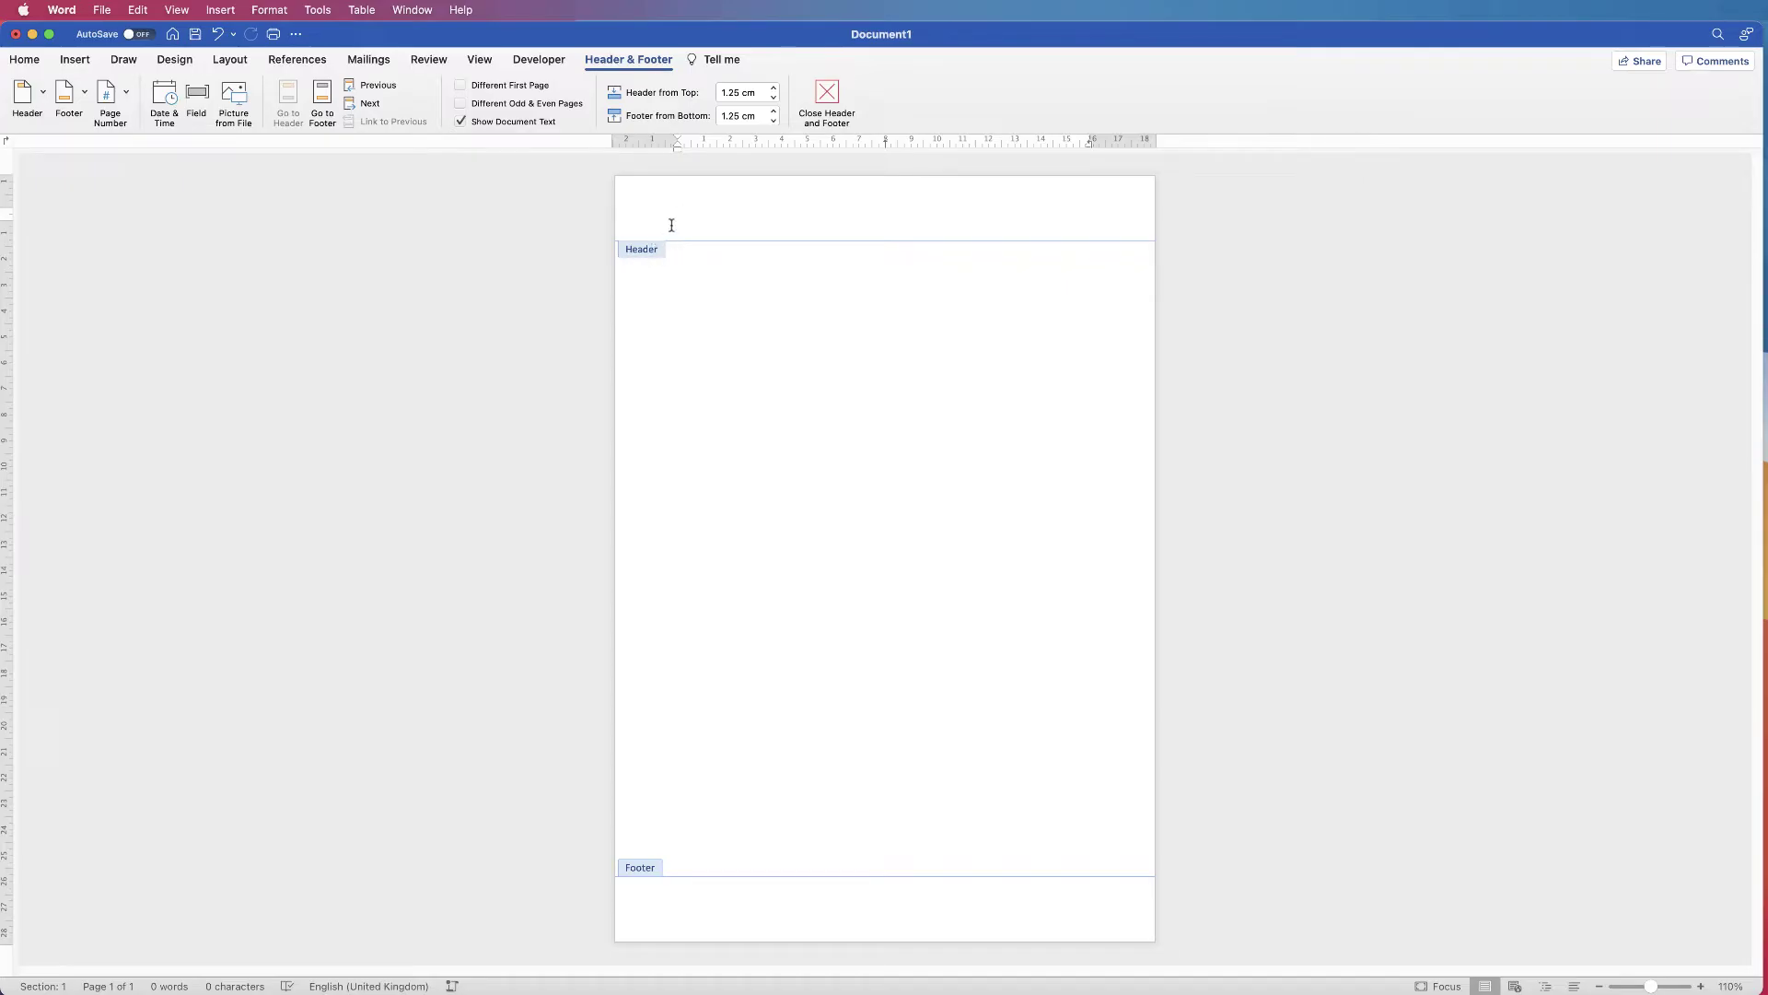
pyautogui.click(75, 59)
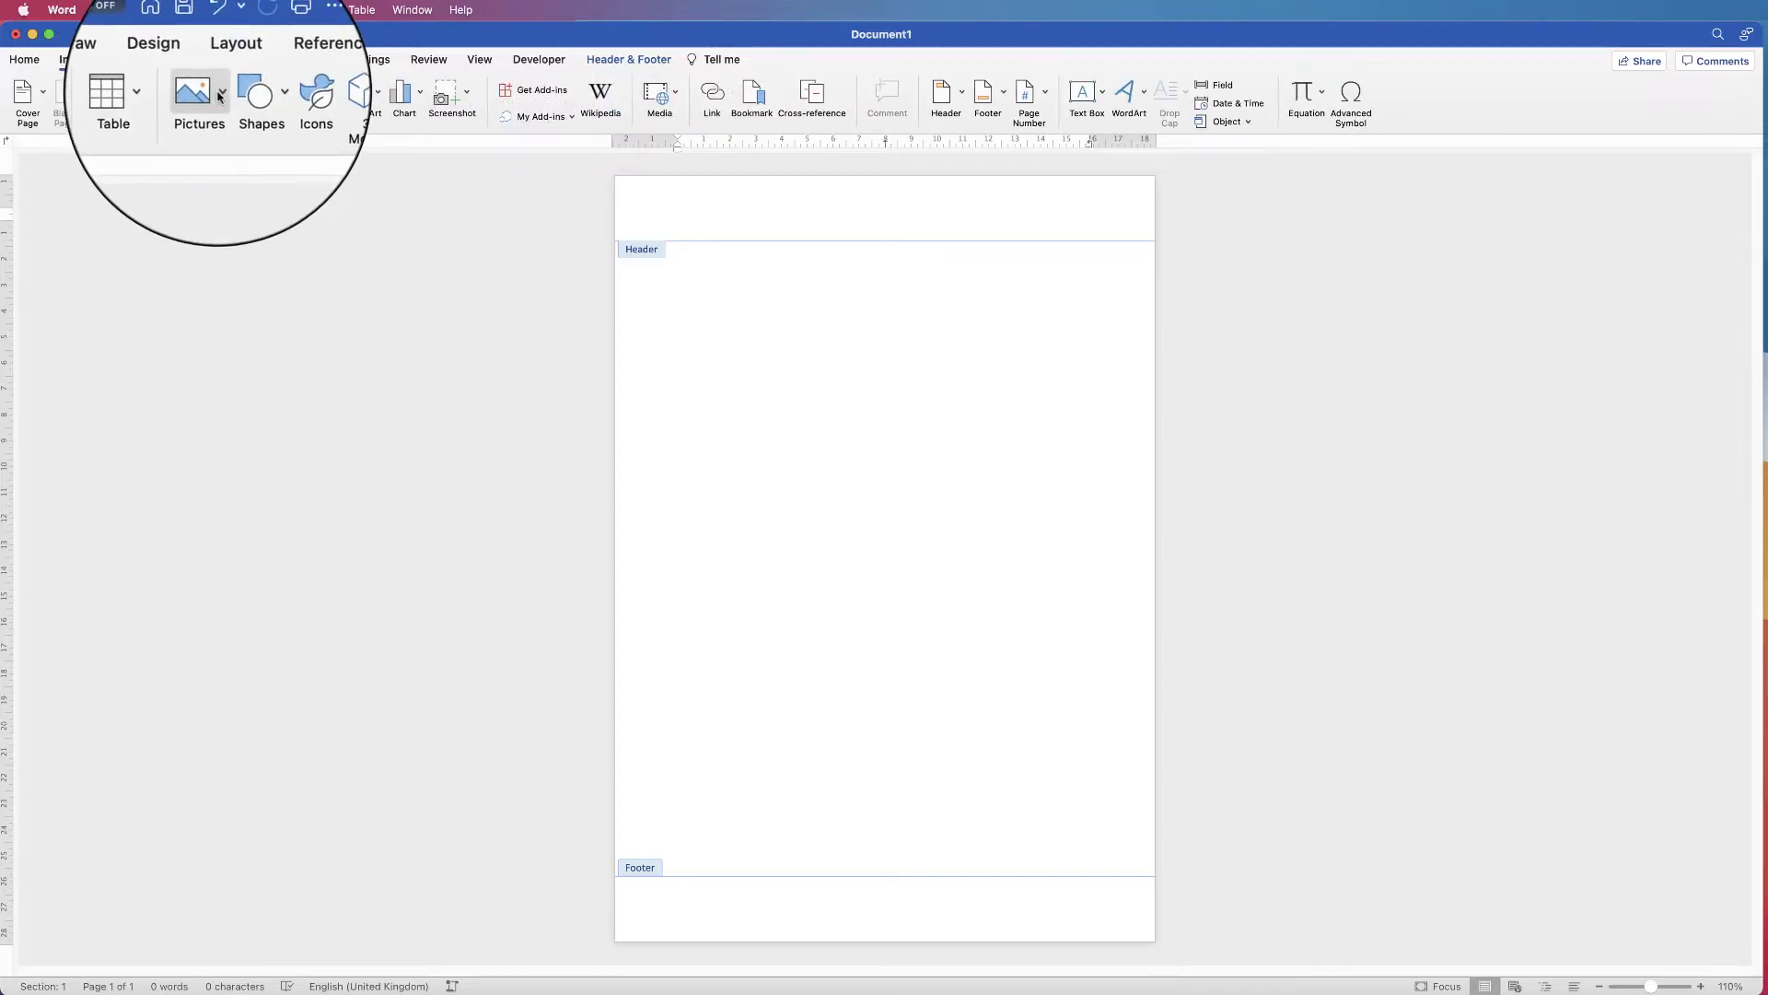
pyautogui.click(221, 96)
pyautogui.click(267, 162)
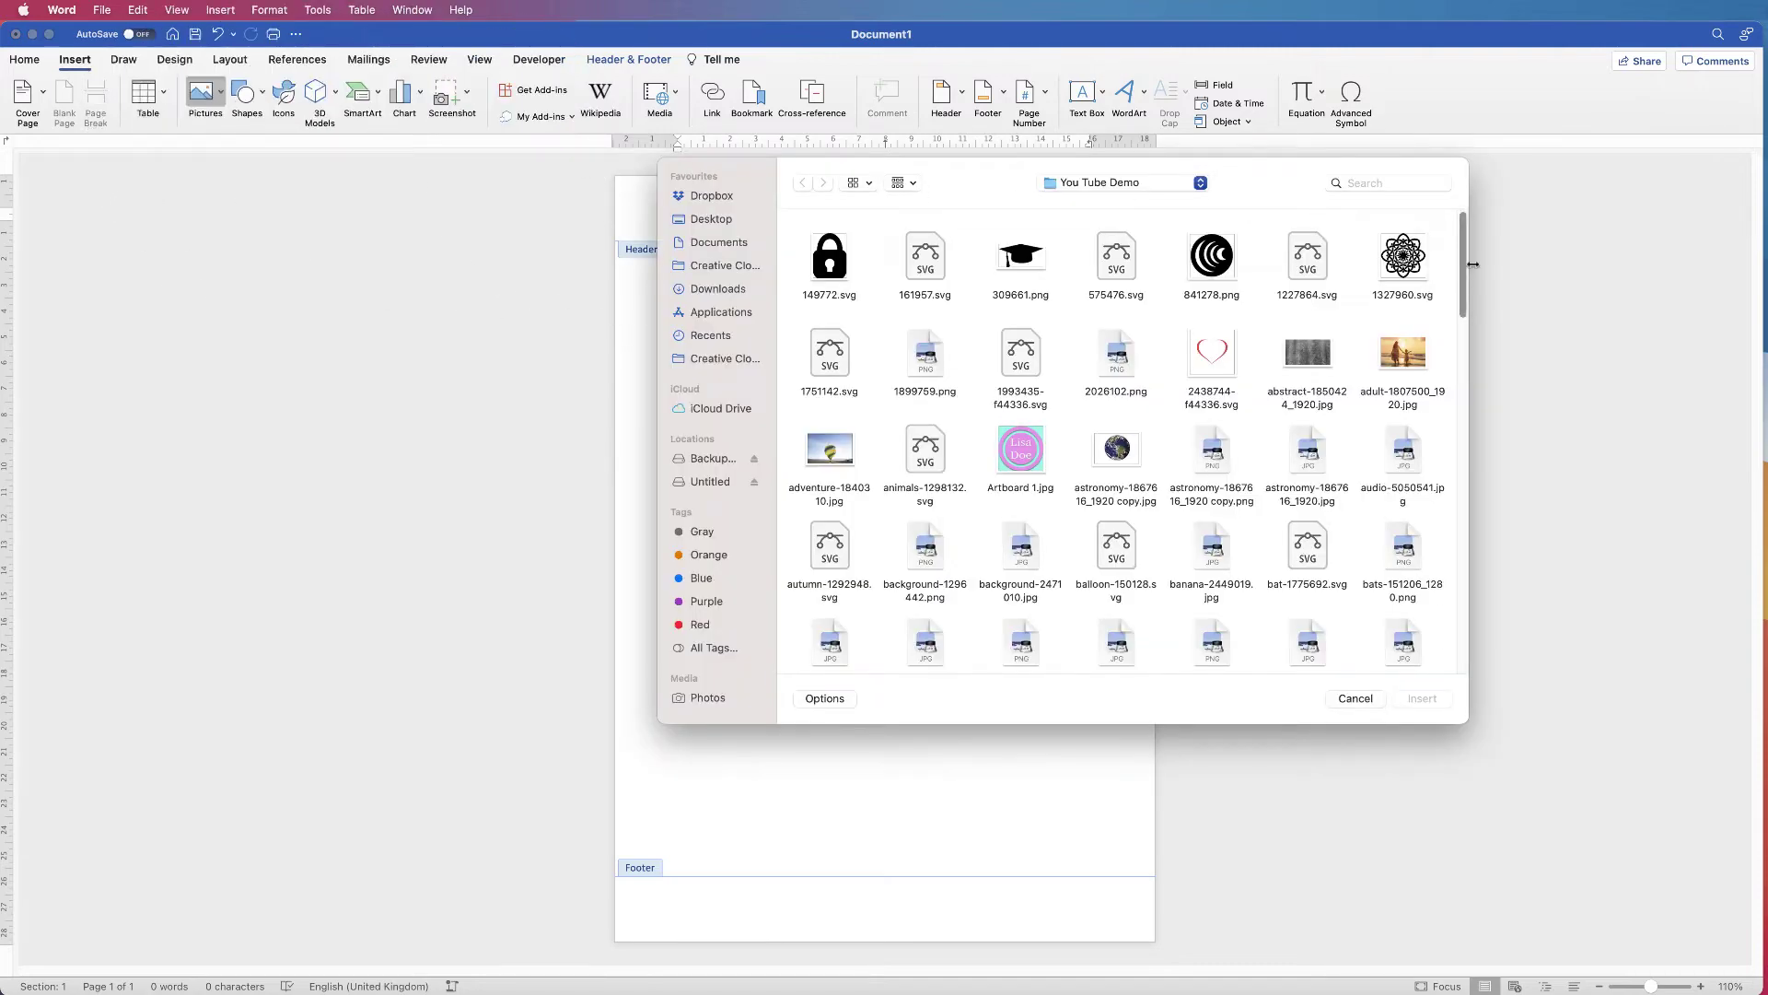
pyautogui.scroll(-10, 1465, 282)
pyautogui.click(1308, 263)
pyautogui.click(1420, 698)
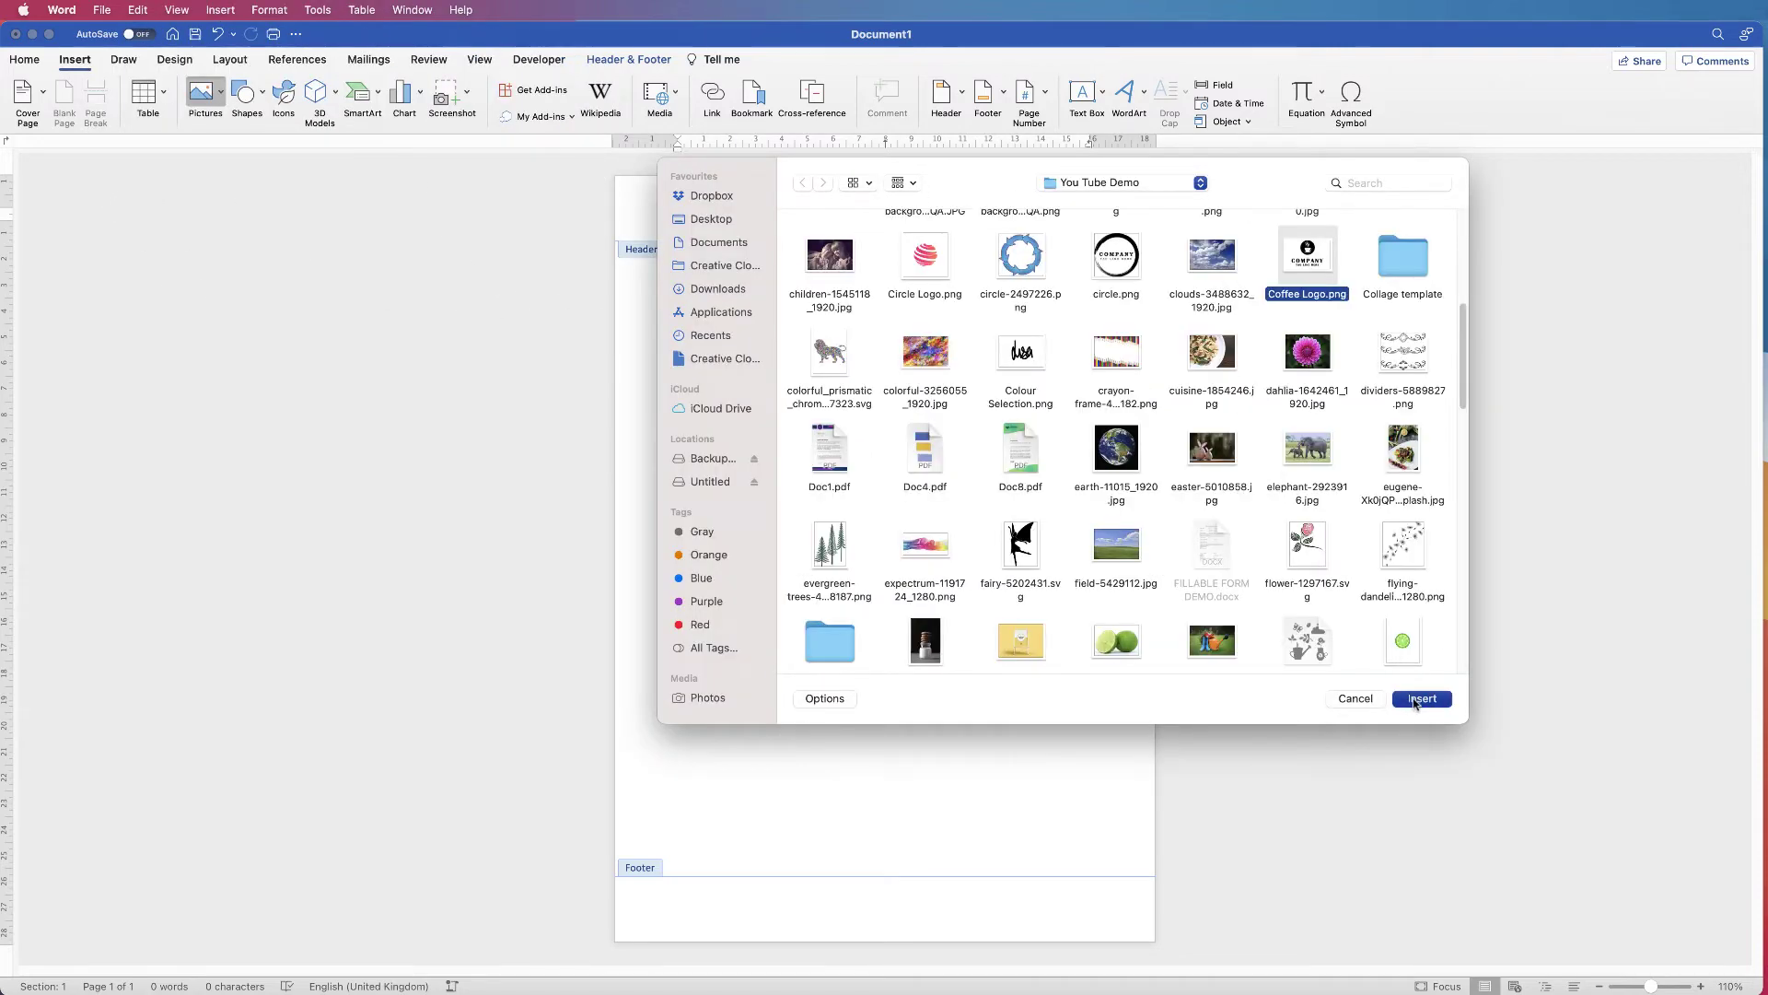
pyautogui.moveTo(748, 210)
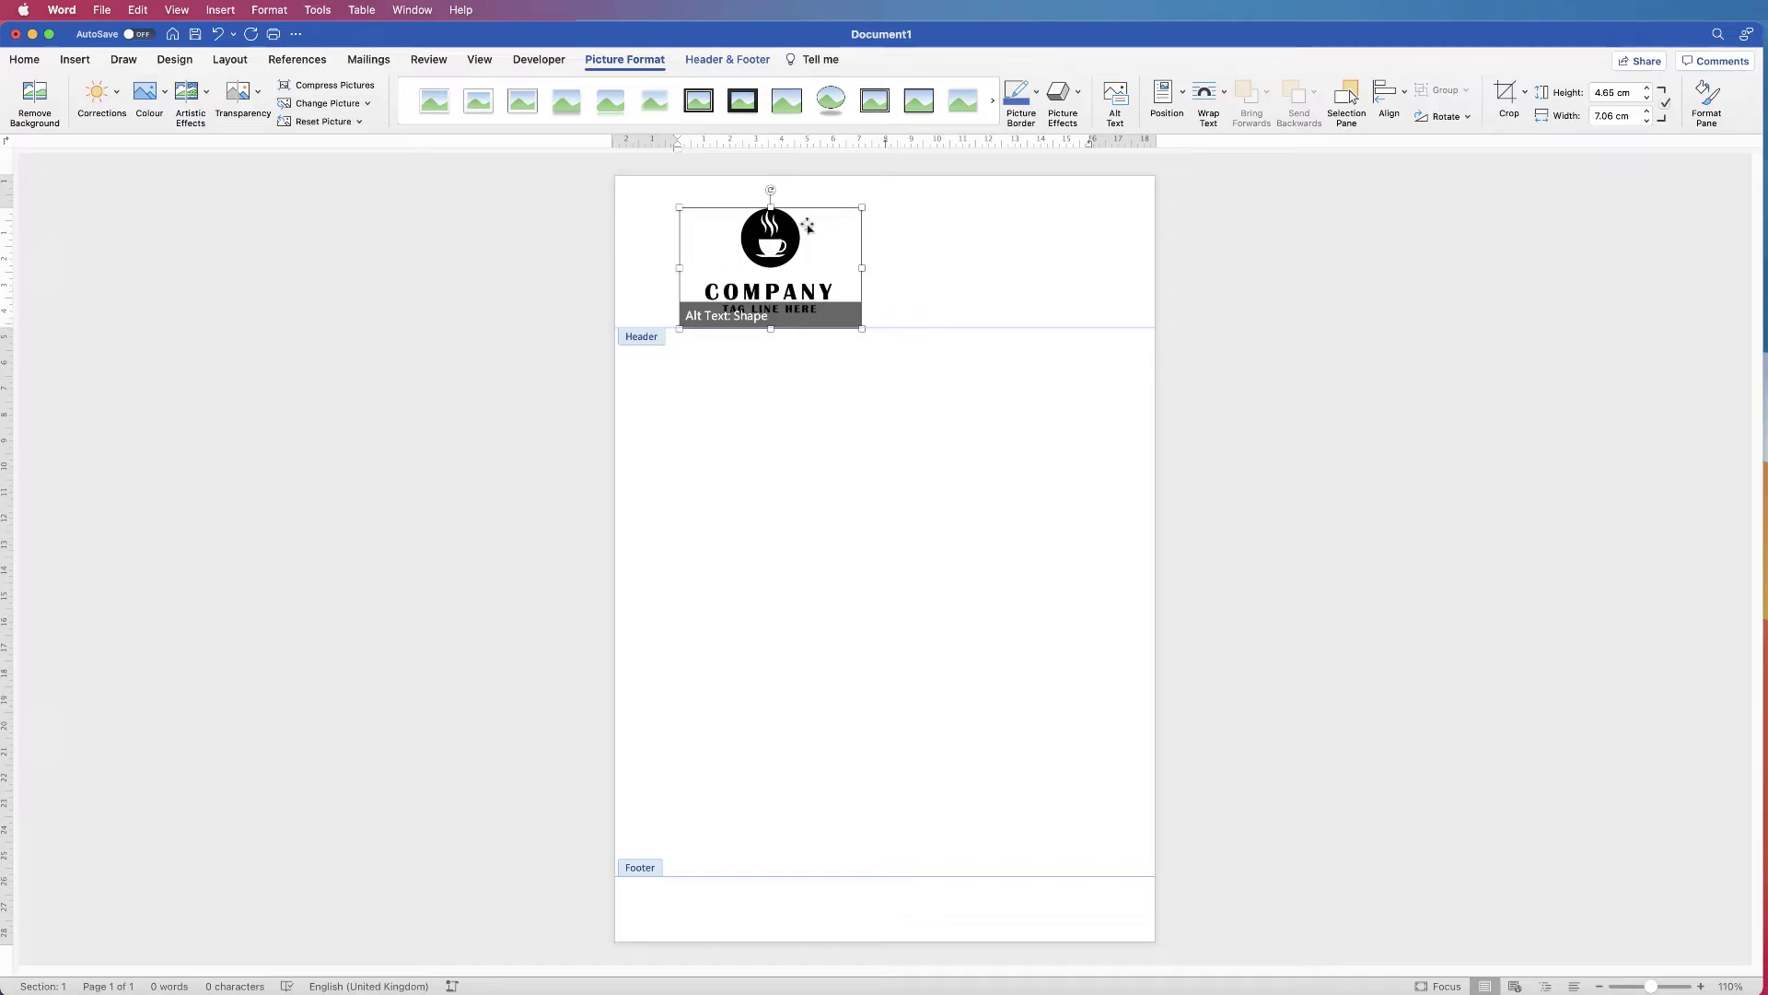
# Set the header logo's text wrapping to In Front of Text.
pyautogui.moveTo(789, 214); pyautogui.dragTo(836, 221)
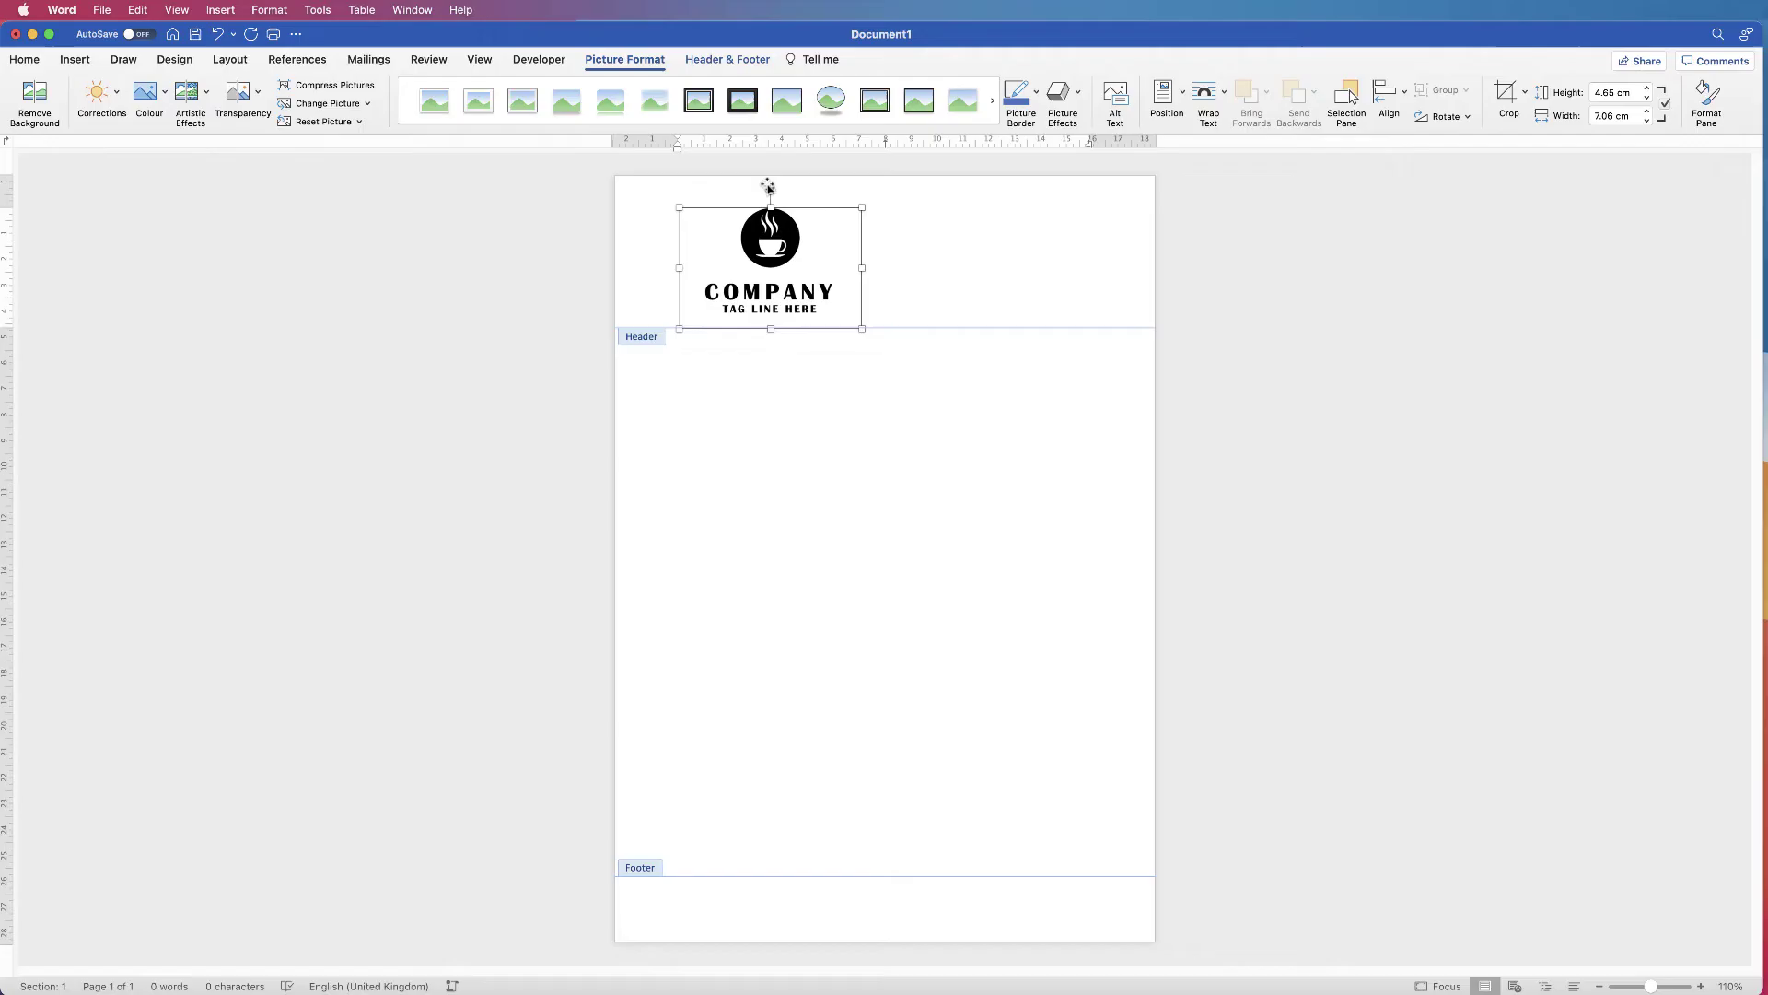
pyautogui.rightClick(786, 237)
pyautogui.moveTo(869, 467)
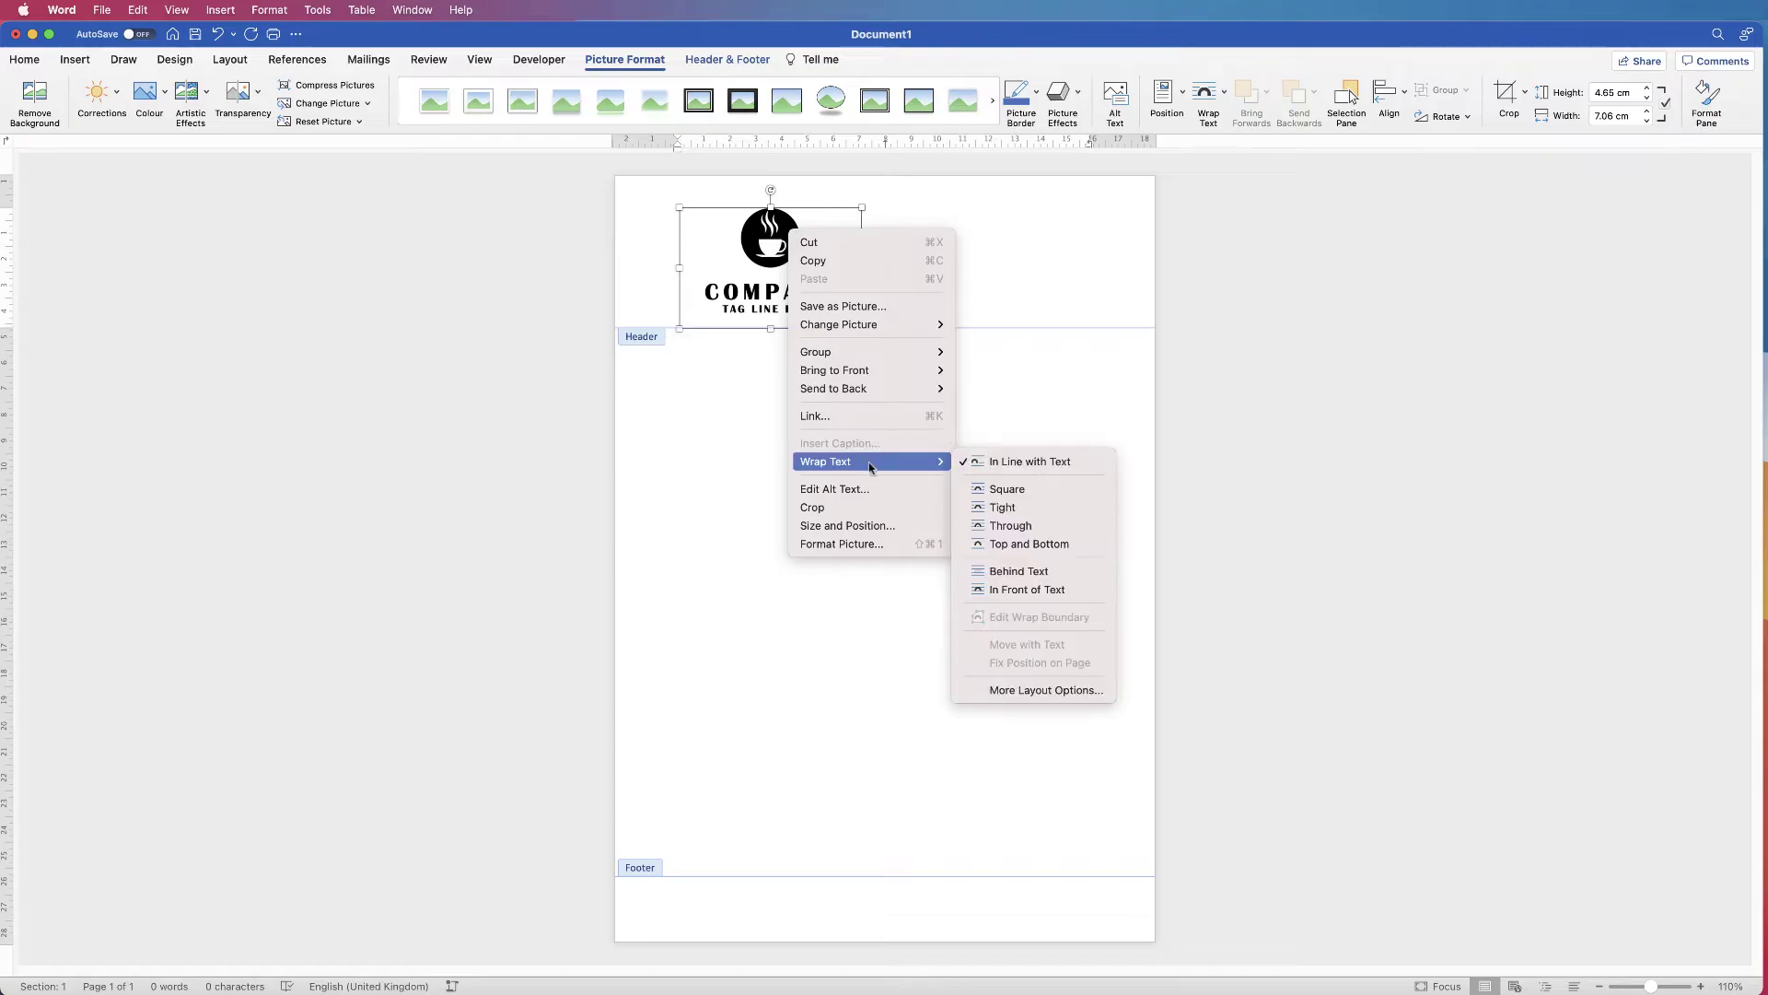
pyautogui.click(1001, 594)
# Move the logo to the header's top-left and shrink it to about 2.66 × 4.03 cm.
pyautogui.moveTo(771, 228)
pyautogui.mouseDown()
pyautogui.moveTo(1038, 265)
pyautogui.moveTo(947, 408)
pyautogui.moveTo(750, 353)
pyautogui.moveTo(743, 213)
pyautogui.mouseUp()
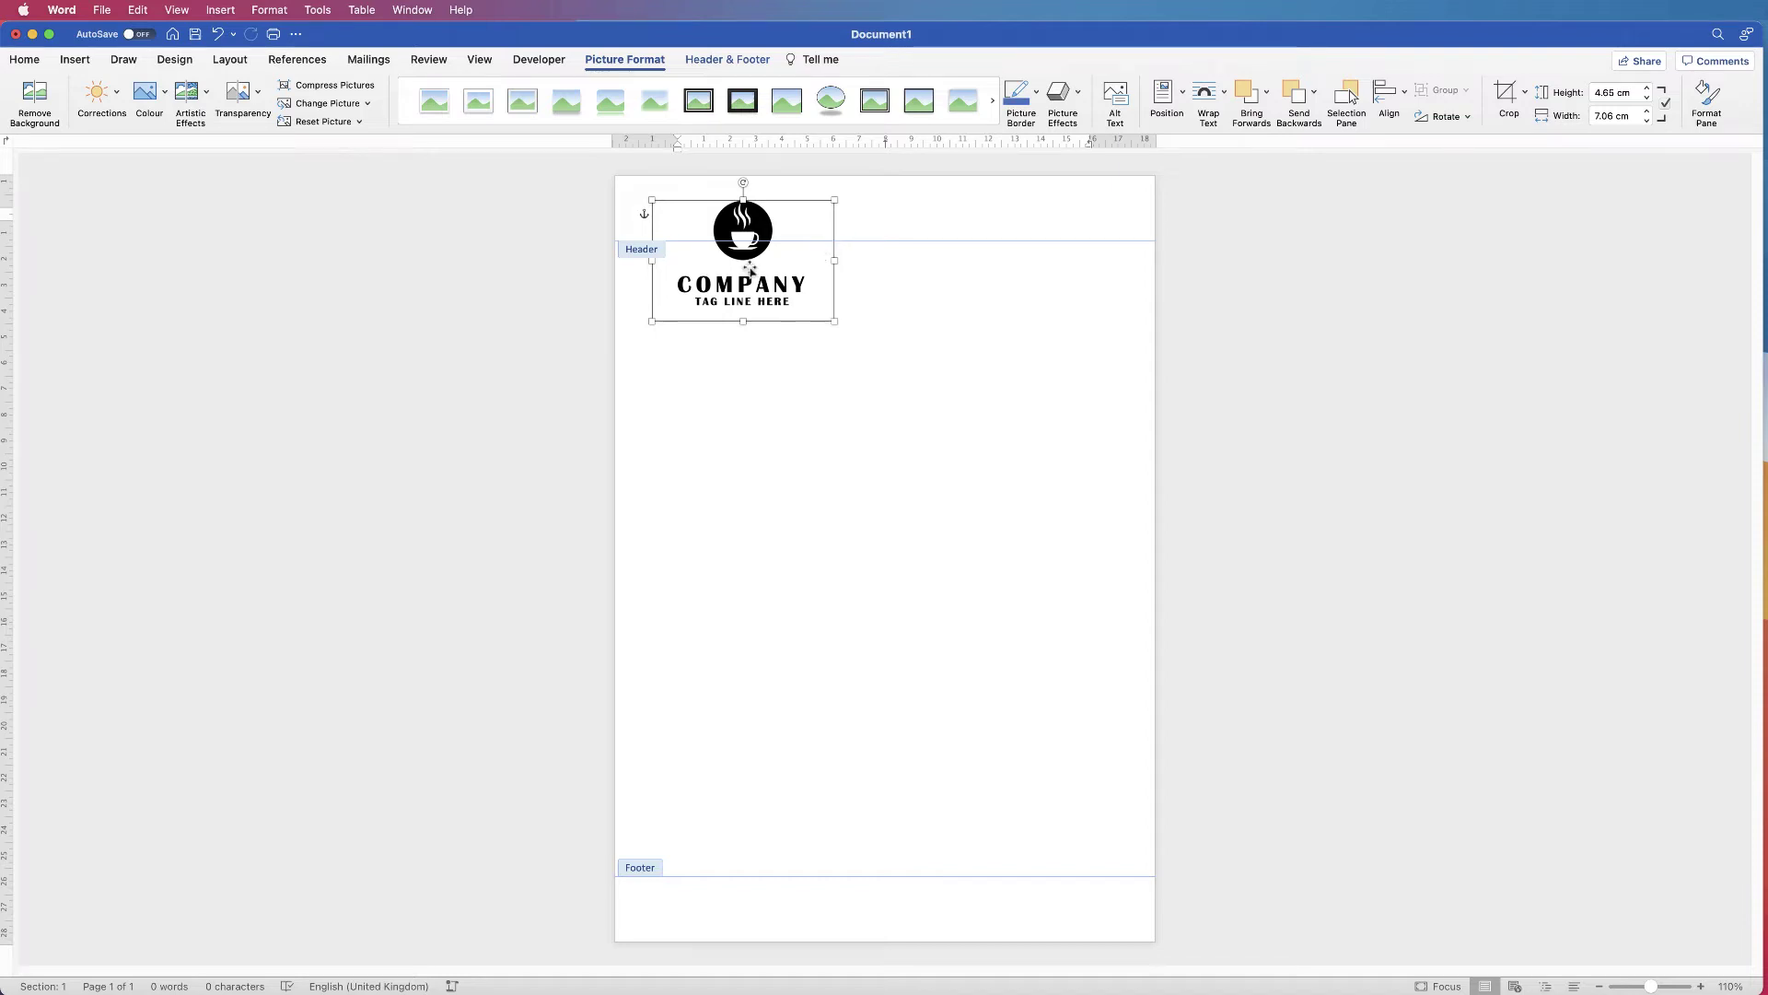
pyautogui.moveTo(718, 215)
pyautogui.mouseDown()
pyautogui.moveTo(1024, 342)
pyautogui.moveTo(717, 402)
pyautogui.moveTo(701, 215)
pyautogui.mouseUp()
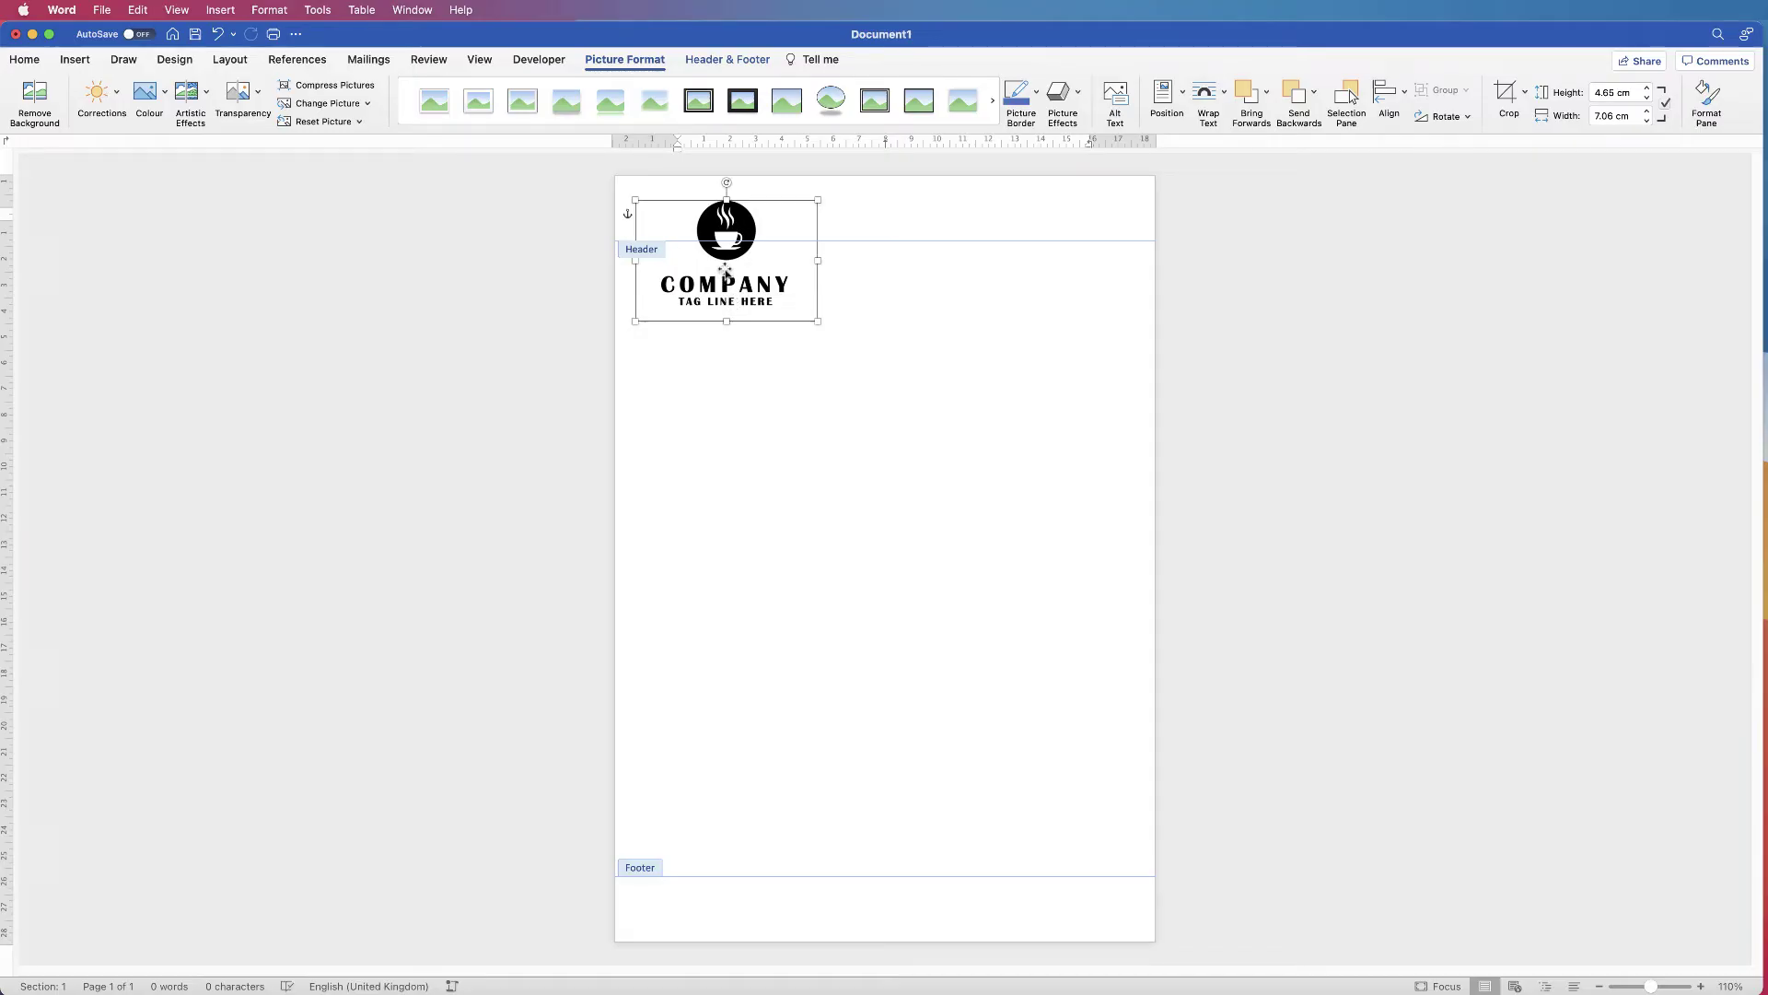
pyautogui.moveTo(817, 322); pyautogui.dragTo(707, 225)
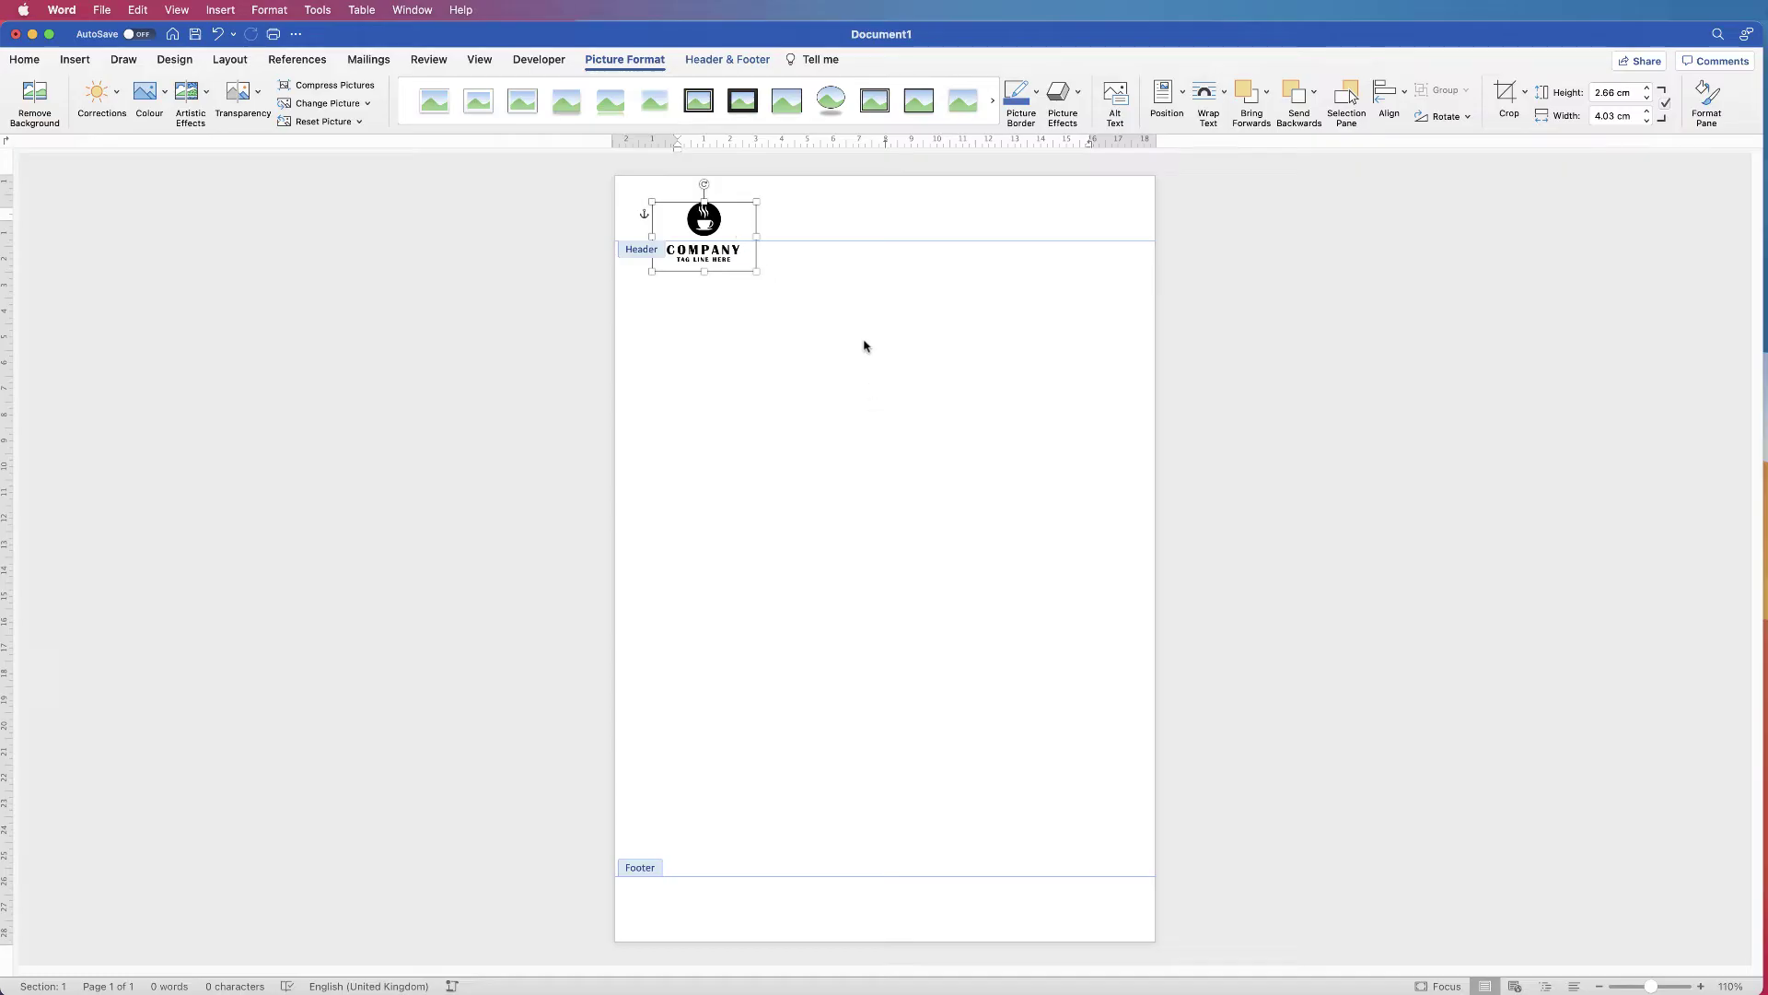
# Close the header and return to the empty page body, clearing the test text and added line.
pyautogui.doubleClick(842, 486)
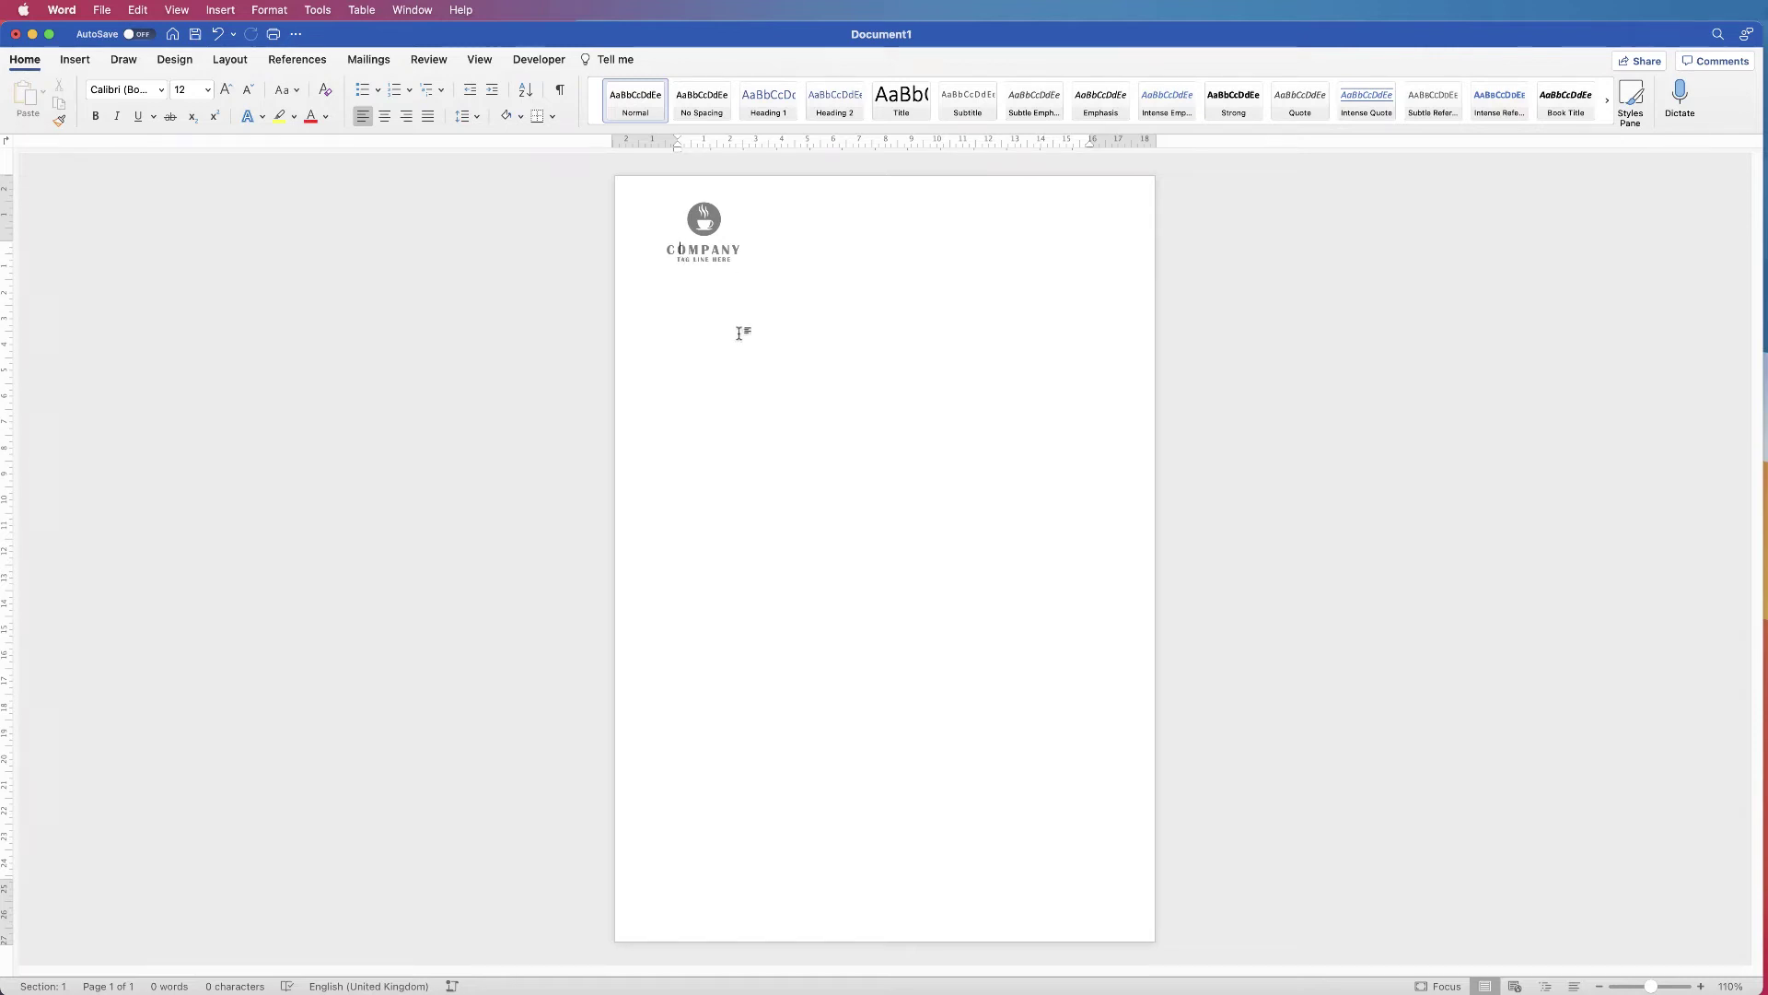
pyautogui.write('dfkgjdfkgd')
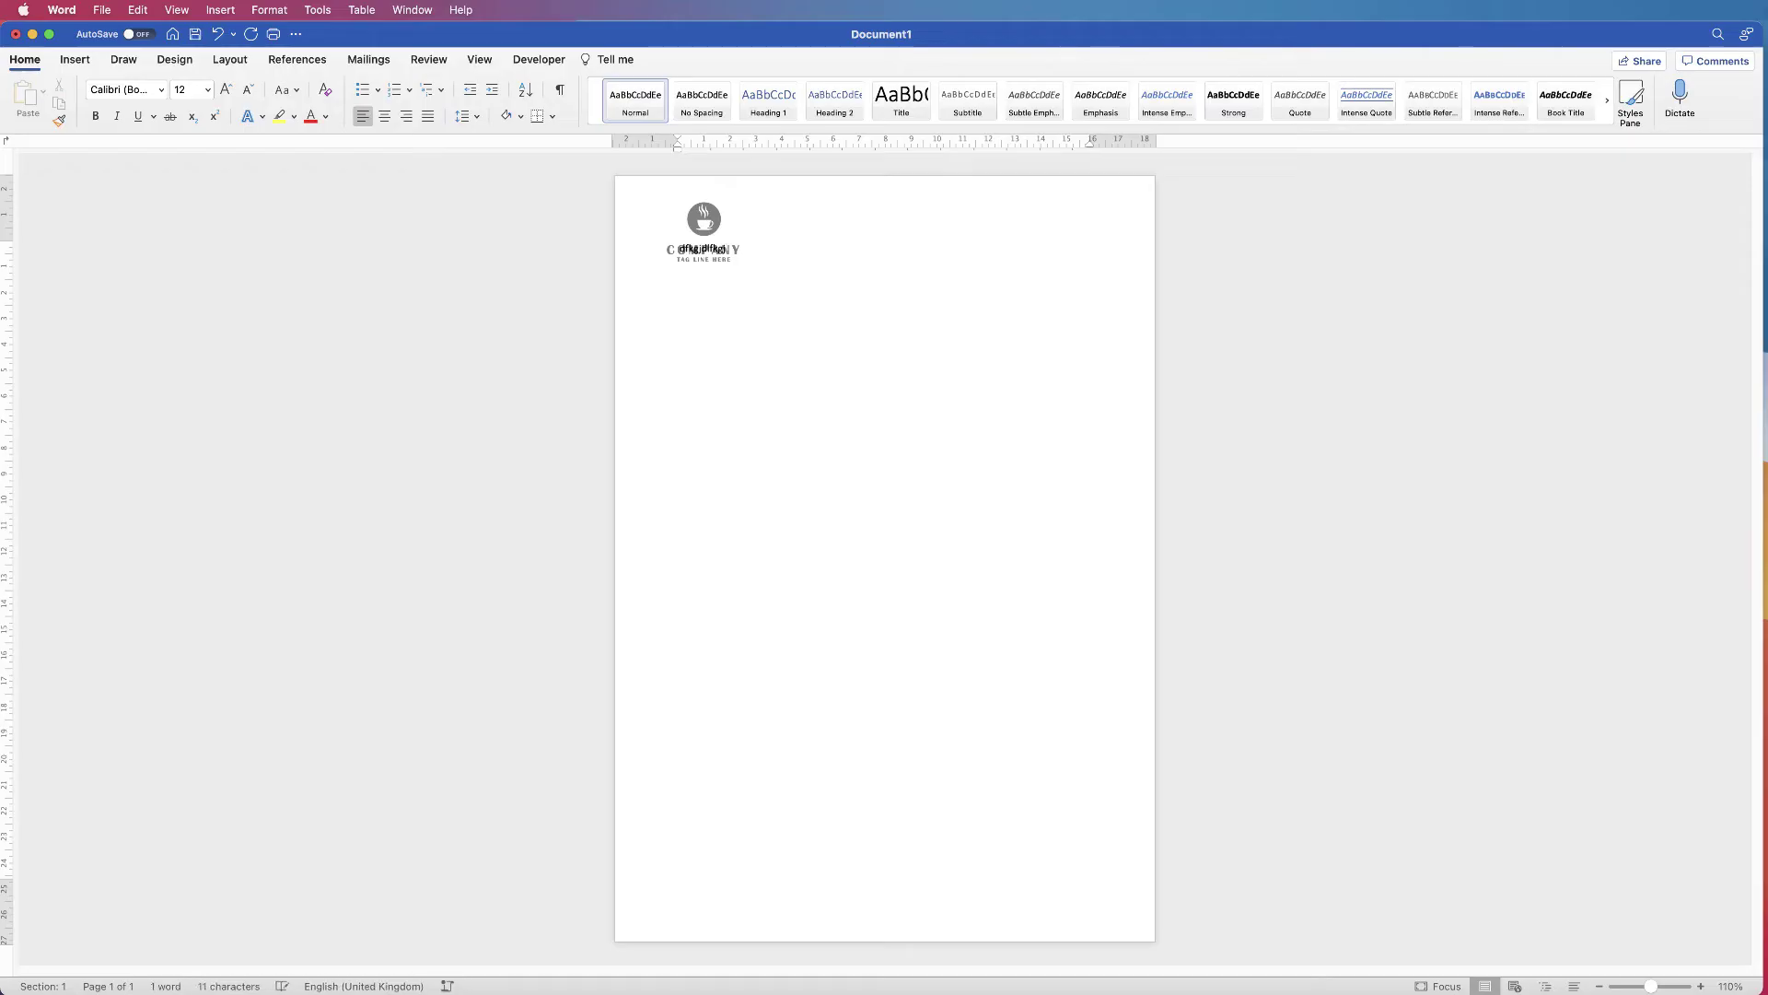
pyautogui.press('BackSpace')
pyautogui.press('BackSpace')
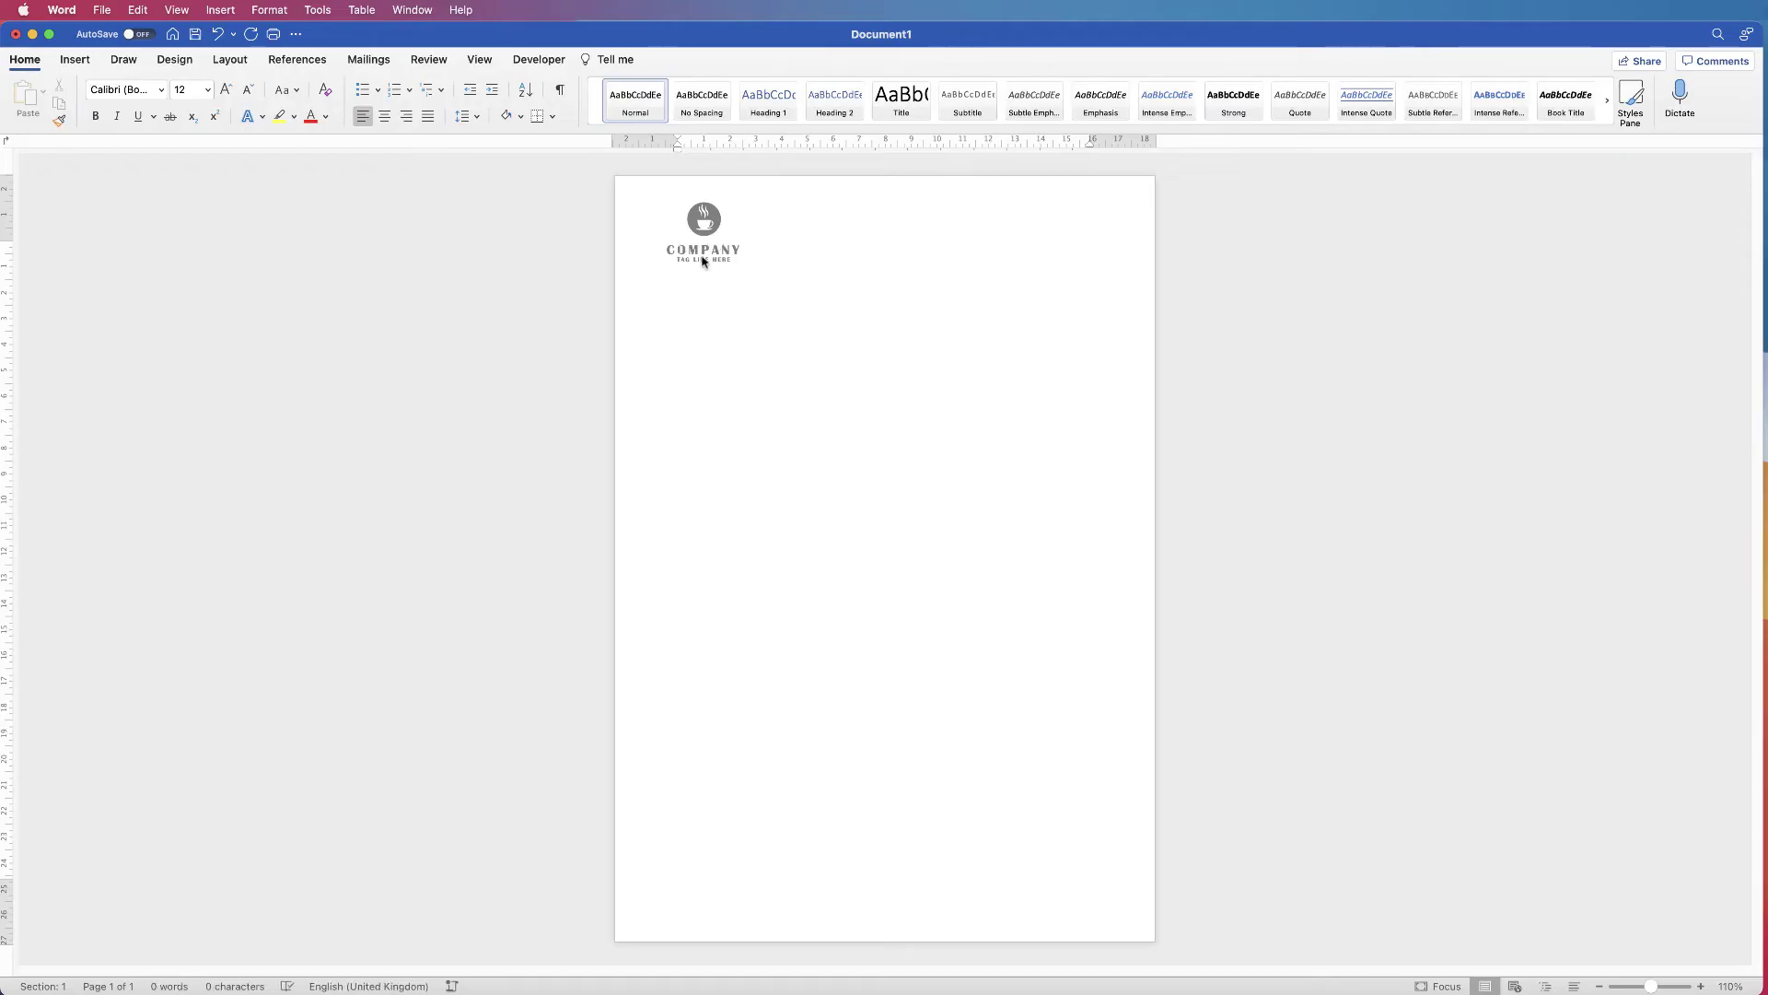
pyautogui.press('Return')
pyautogui.press('super+z')
# Drag the top margin down on the vertical ruler, below the header logo.
pyautogui.click(480, 59)
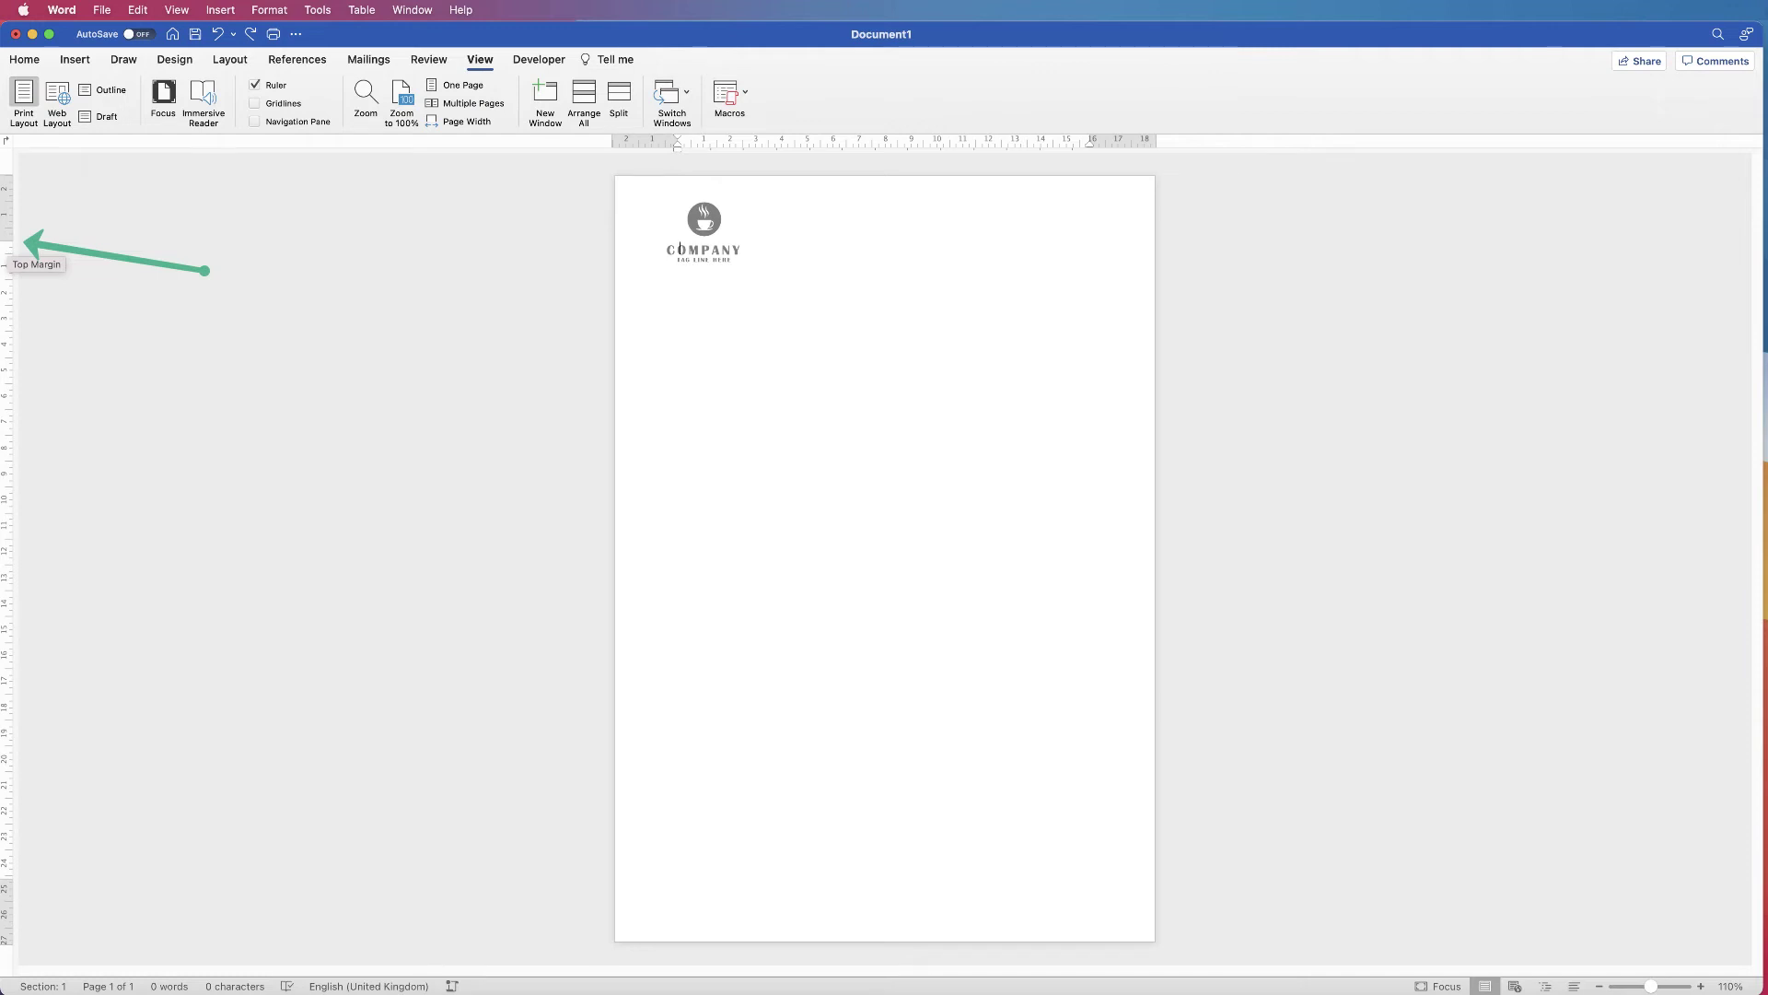
pyautogui.moveTo(6, 241); pyautogui.dragTo(5, 286)
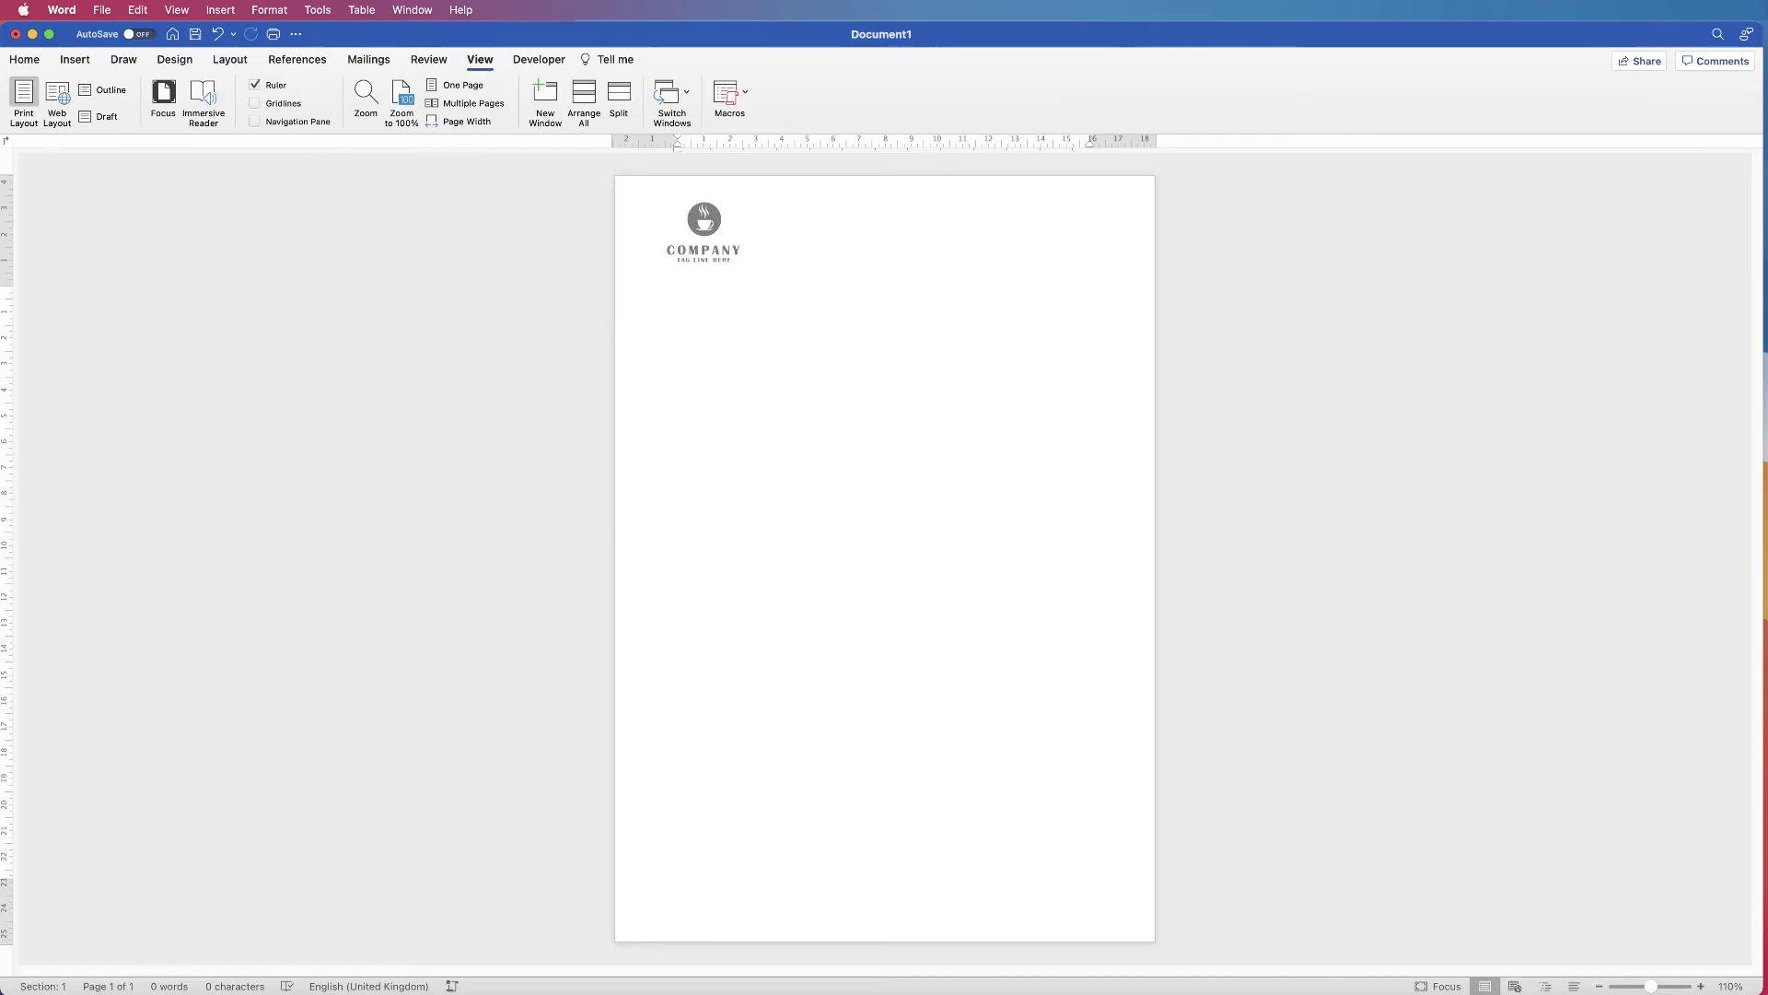
# Add pages with Cmd+Return page breaks, then delete the extra one to leave two pages.
pyautogui.click(74, 59)
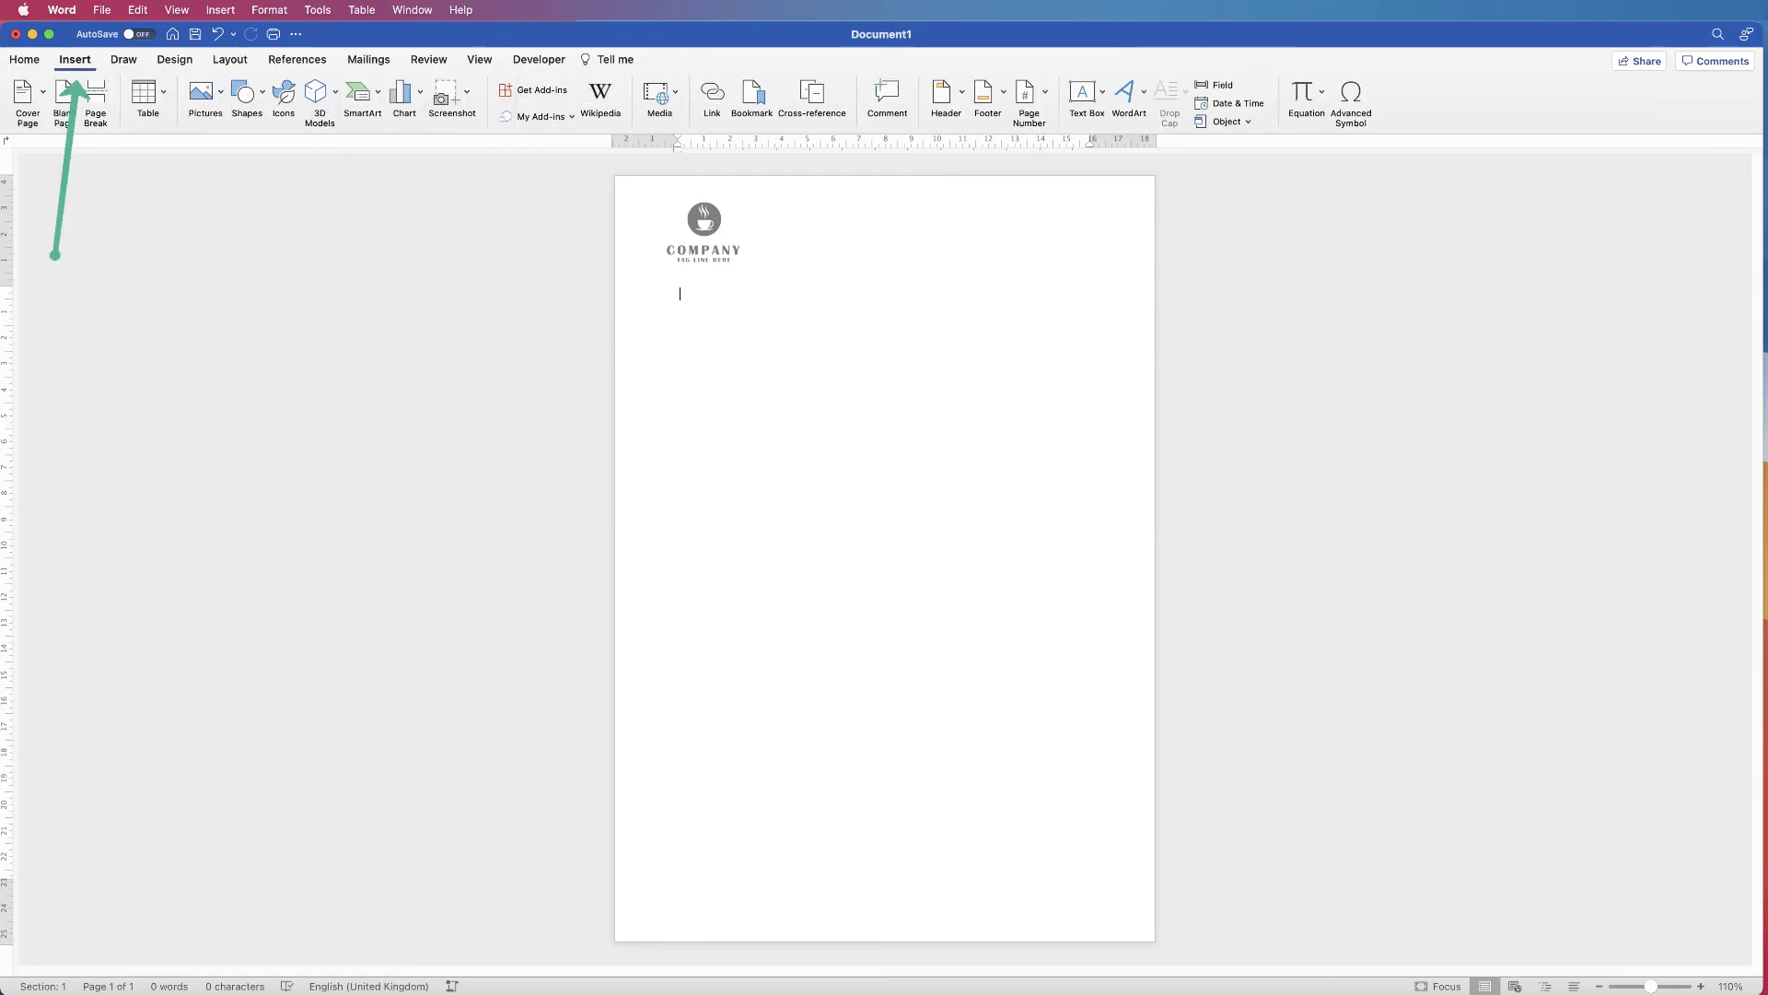
pyautogui.press('super+Return')
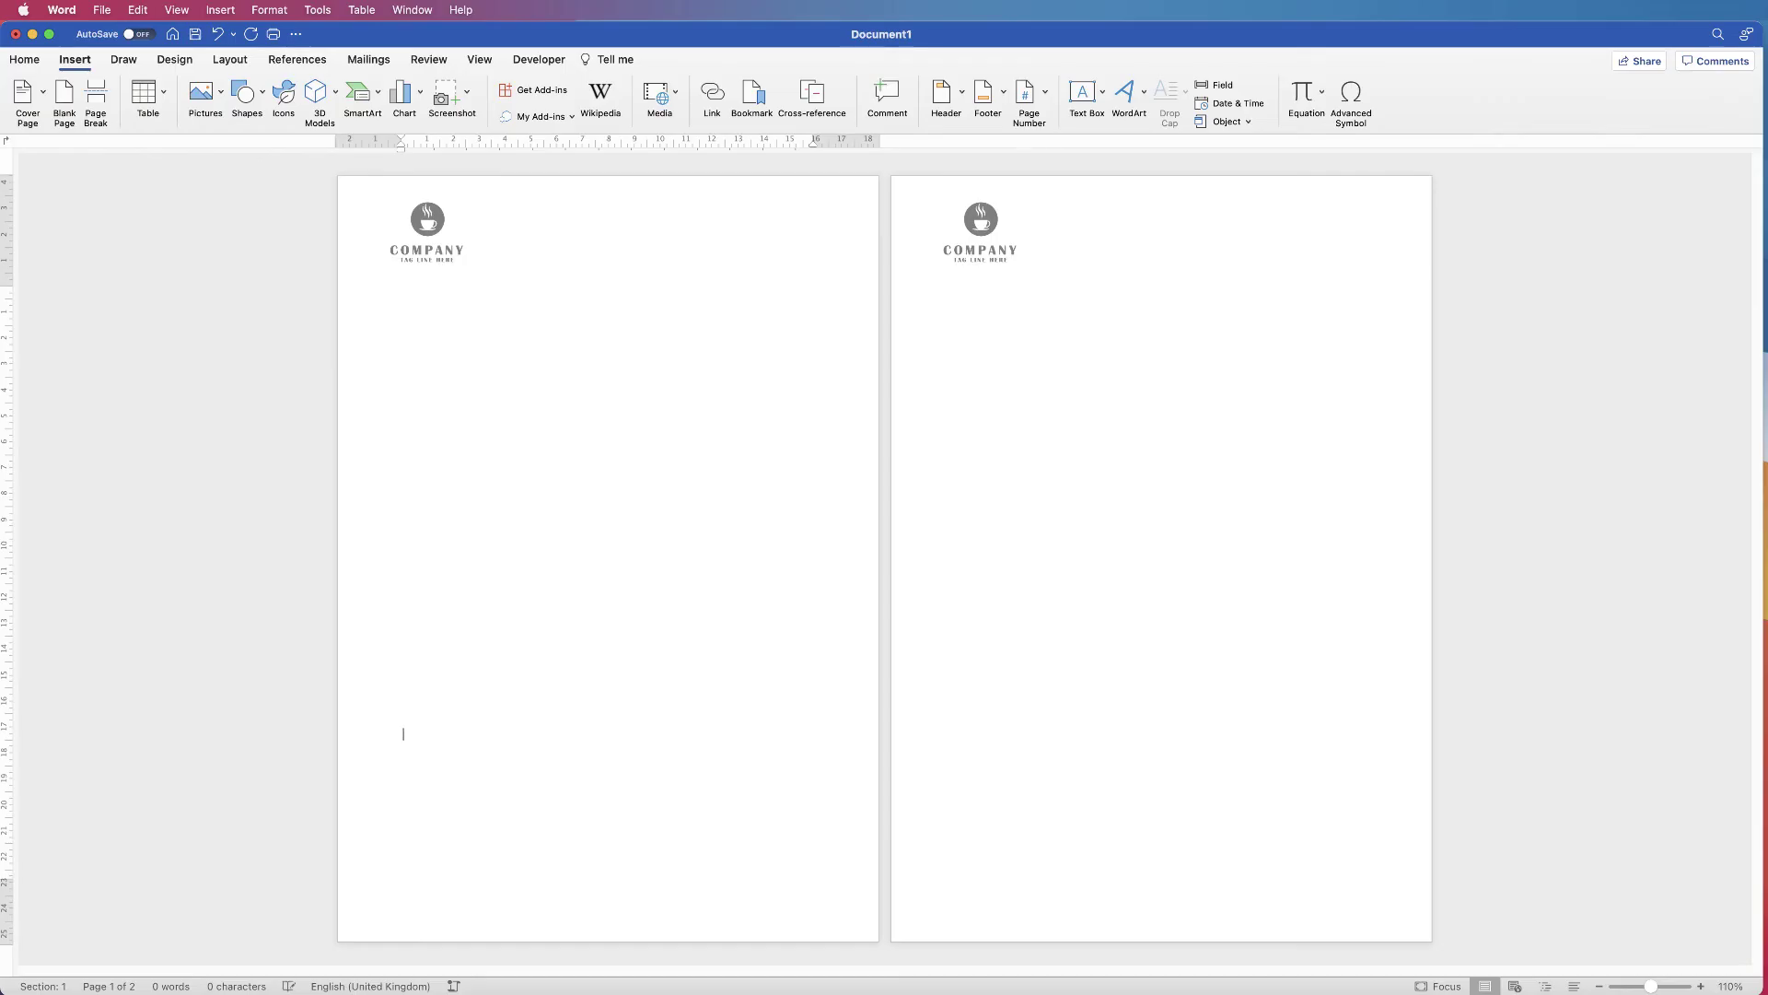
pyautogui.press('super+Return')
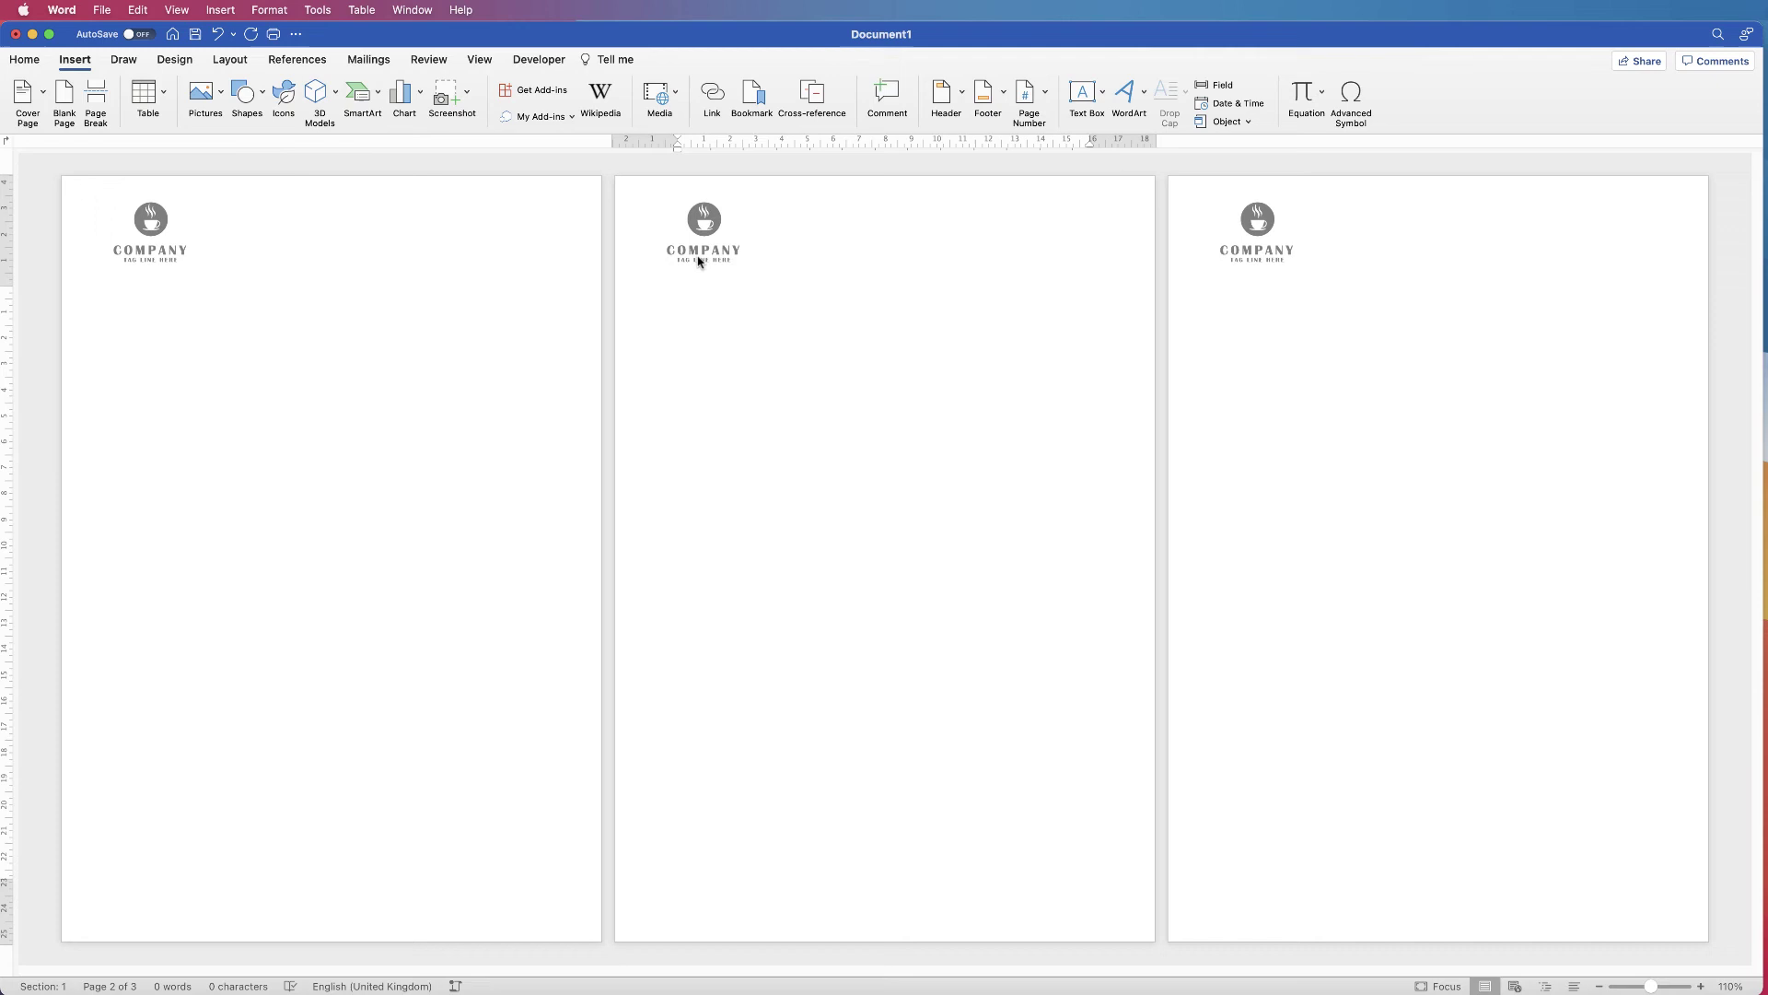
pyautogui.press('BackSpace')
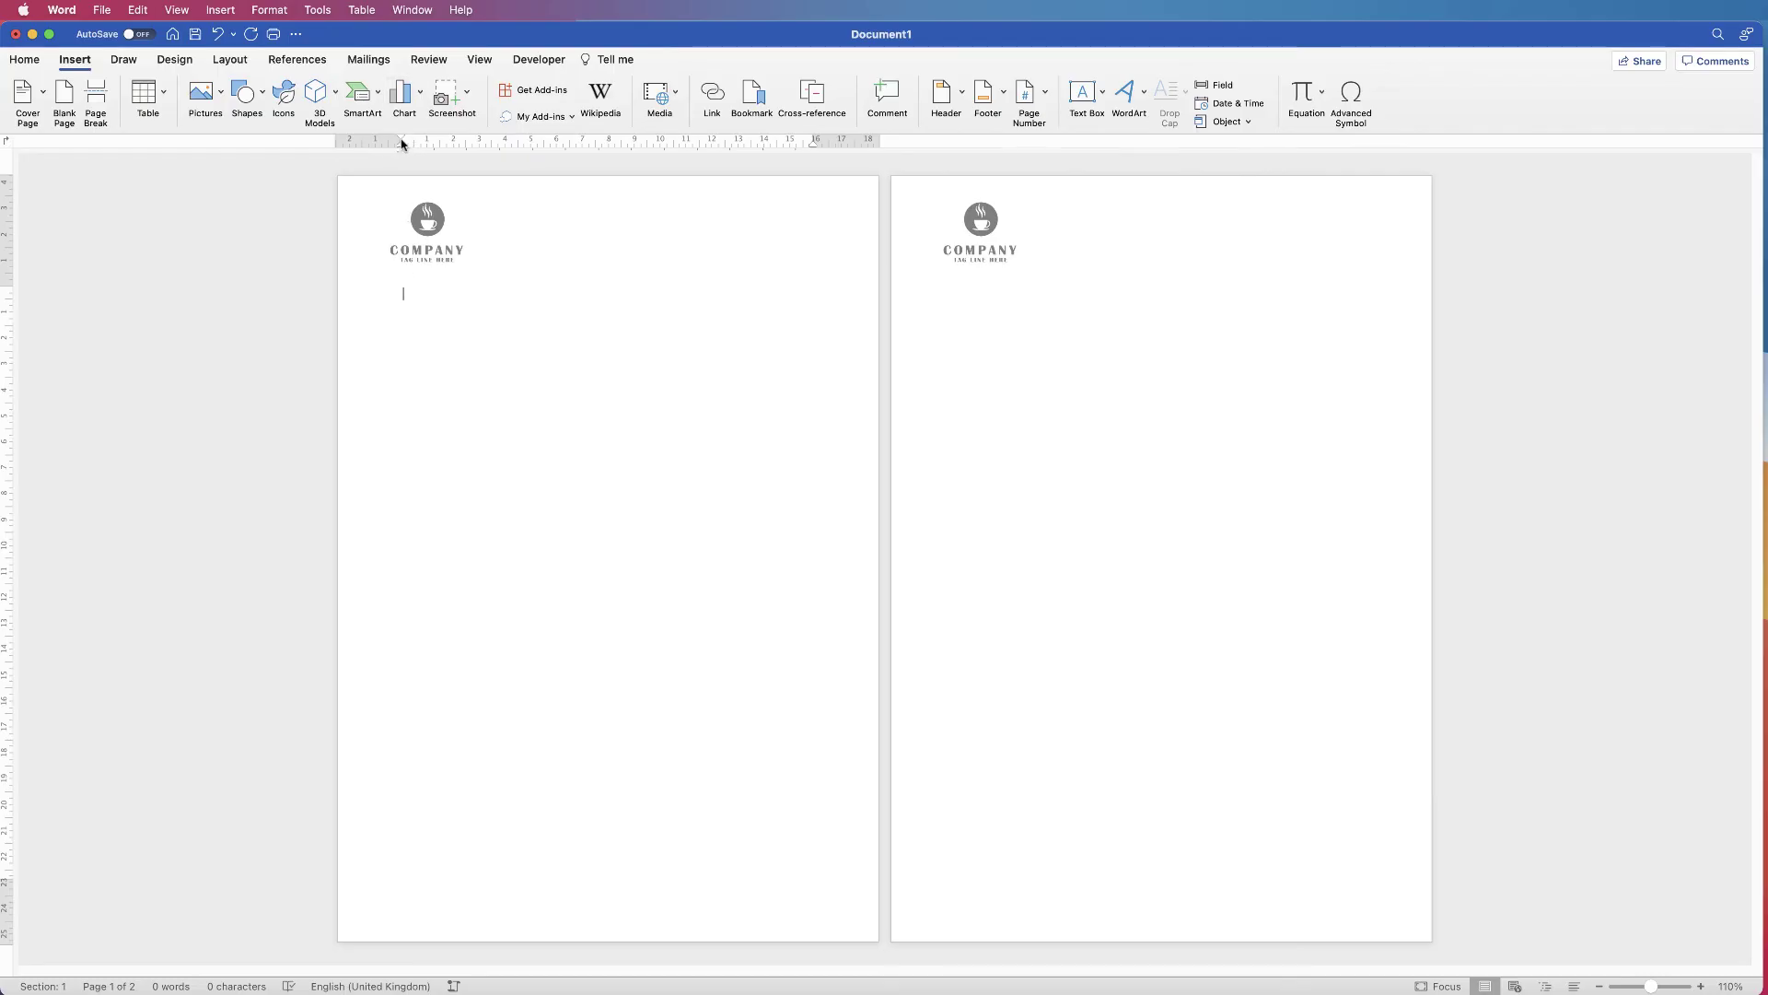
# Drag the left indent marker on the ruler until it lines up with the logo's left edge.
pyautogui.moveTo(401, 143); pyautogui.dragTo(393, 144)
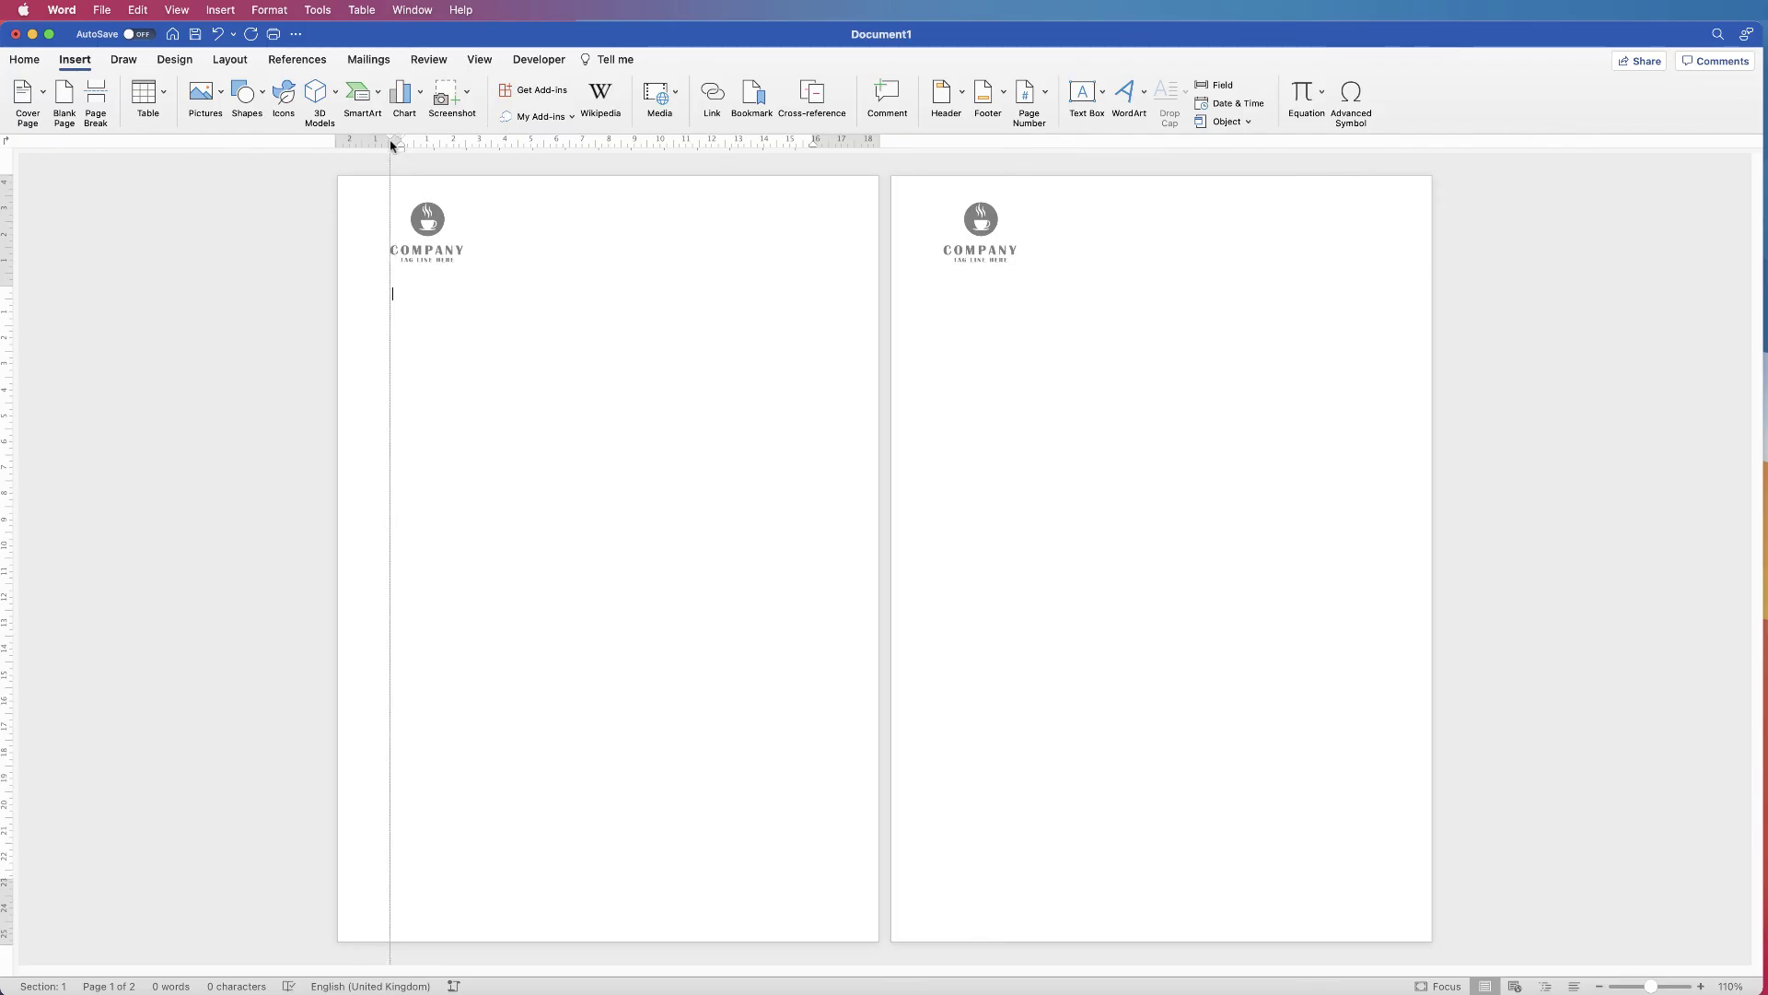
pyautogui.moveTo(391, 145); pyautogui.dragTo(388, 145)
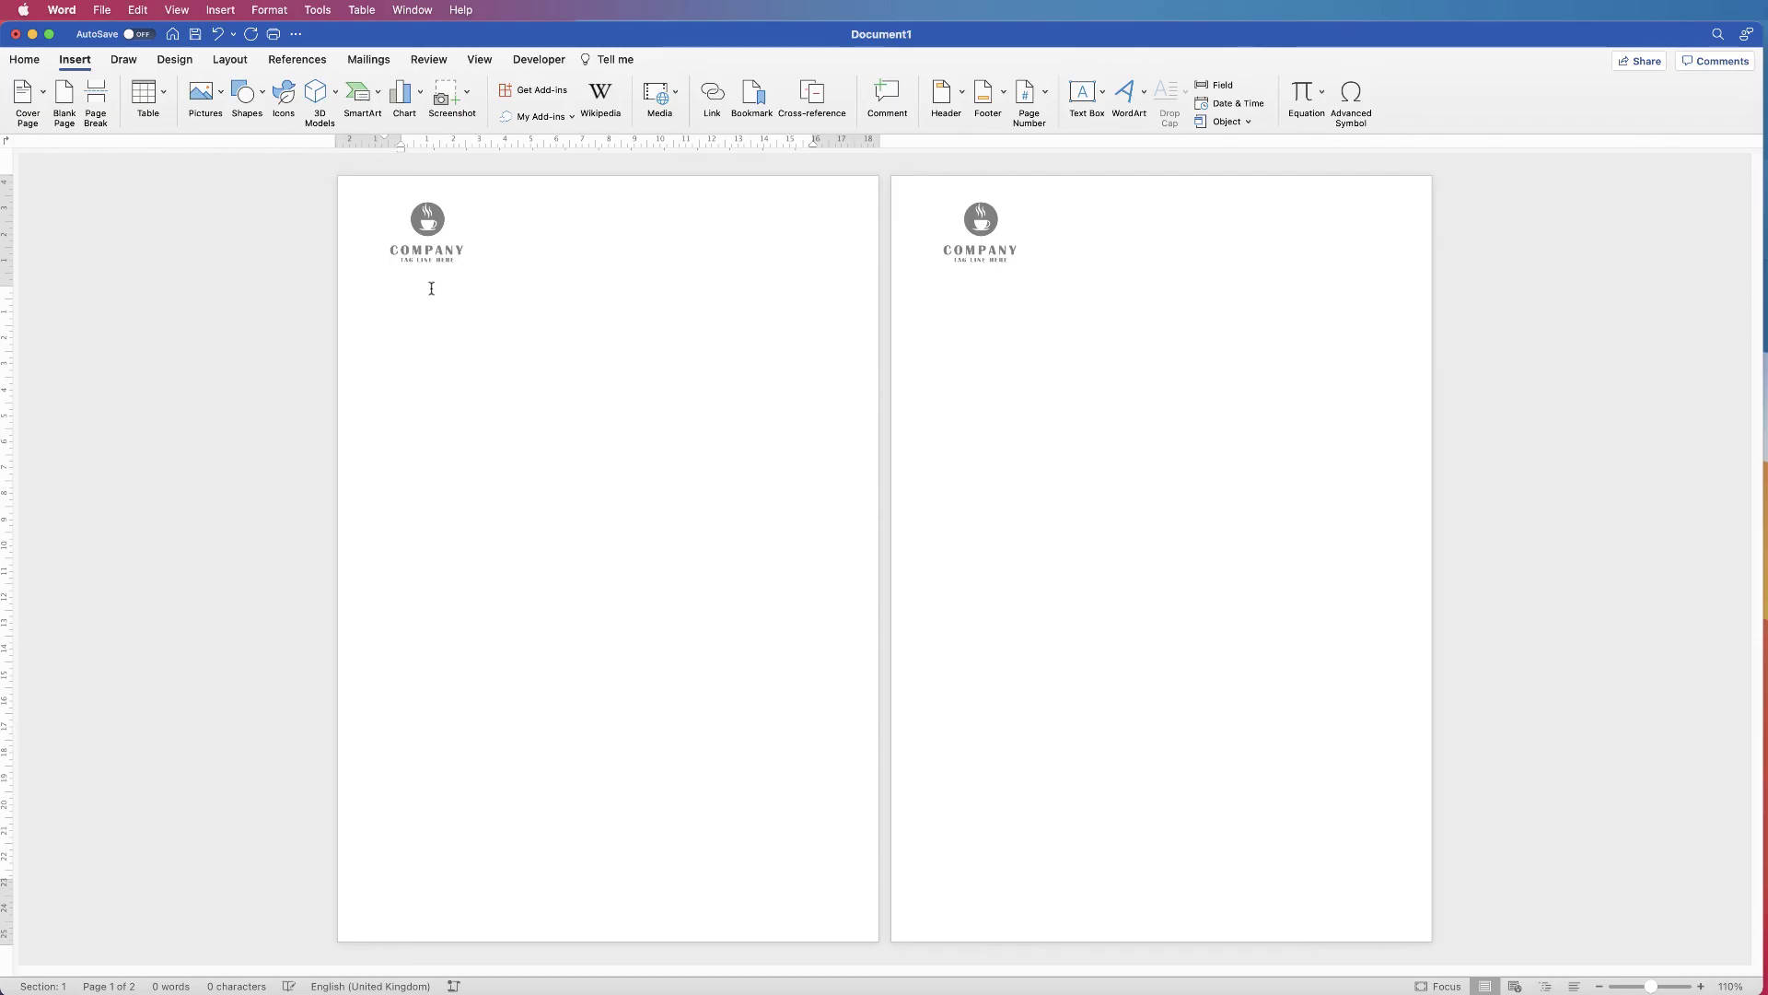
# Nudge the header logo slightly lower, then remove the blank second page.
pyautogui.doubleClick(482, 213)
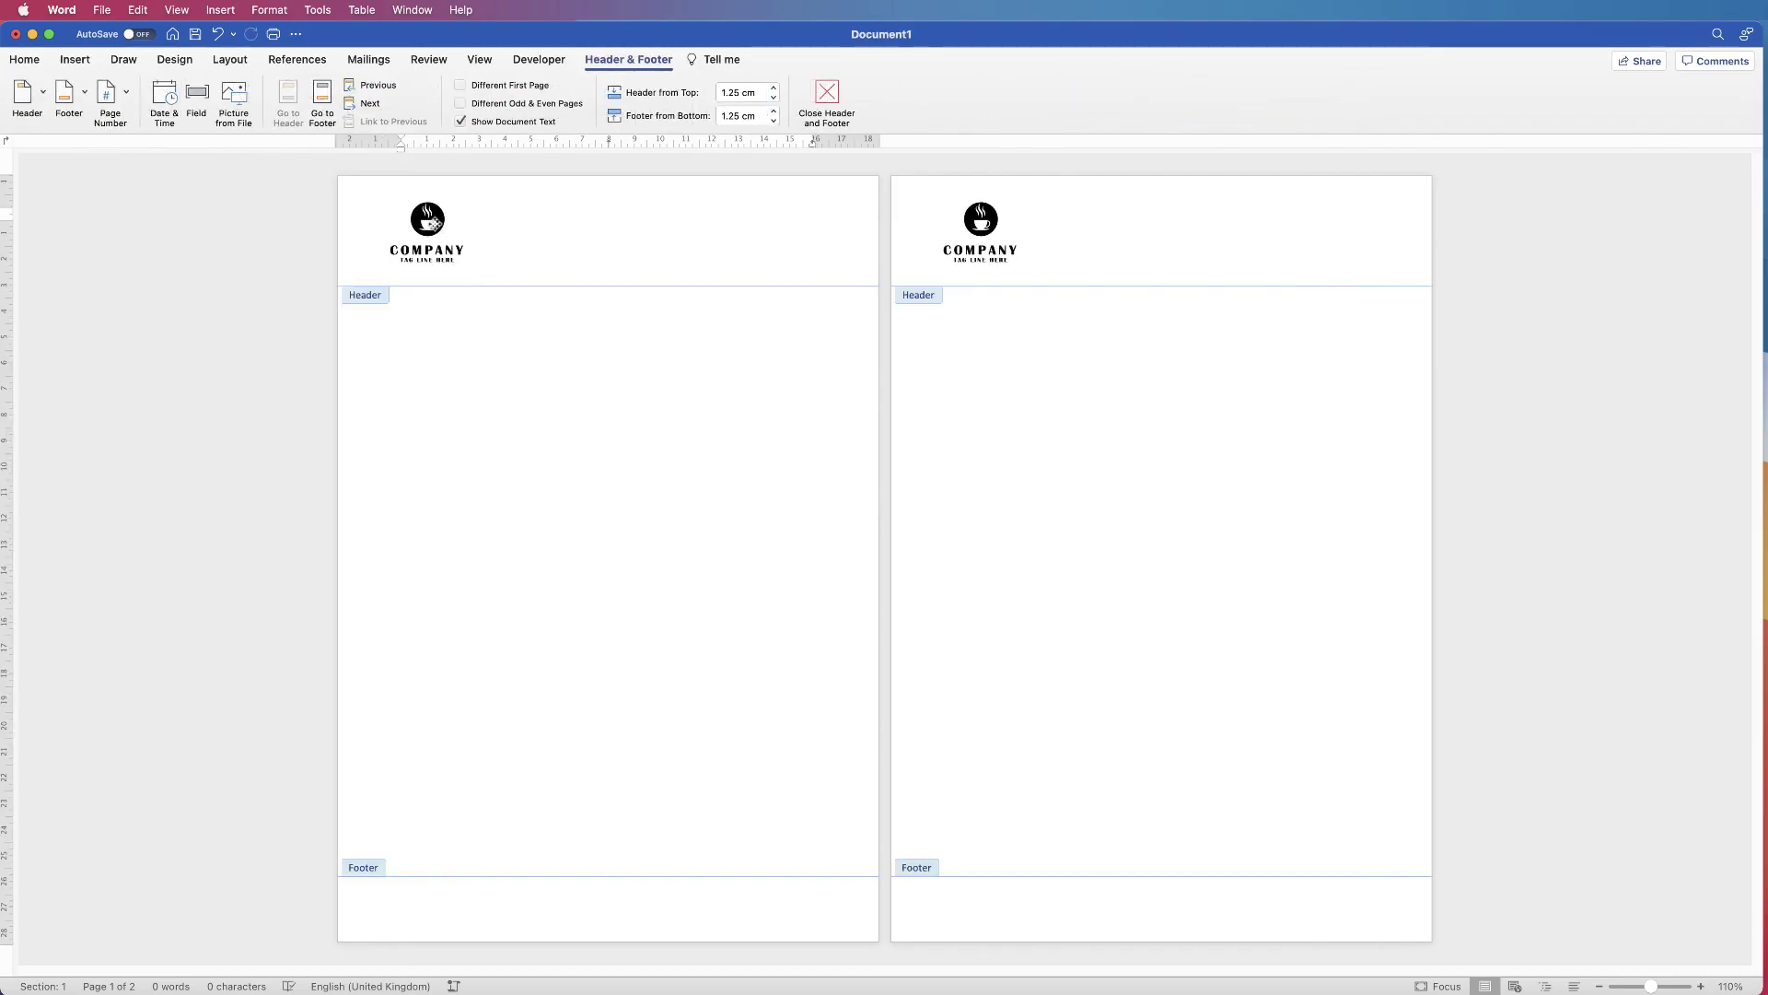
pyautogui.moveTo(433, 222); pyautogui.dragTo(435, 238)
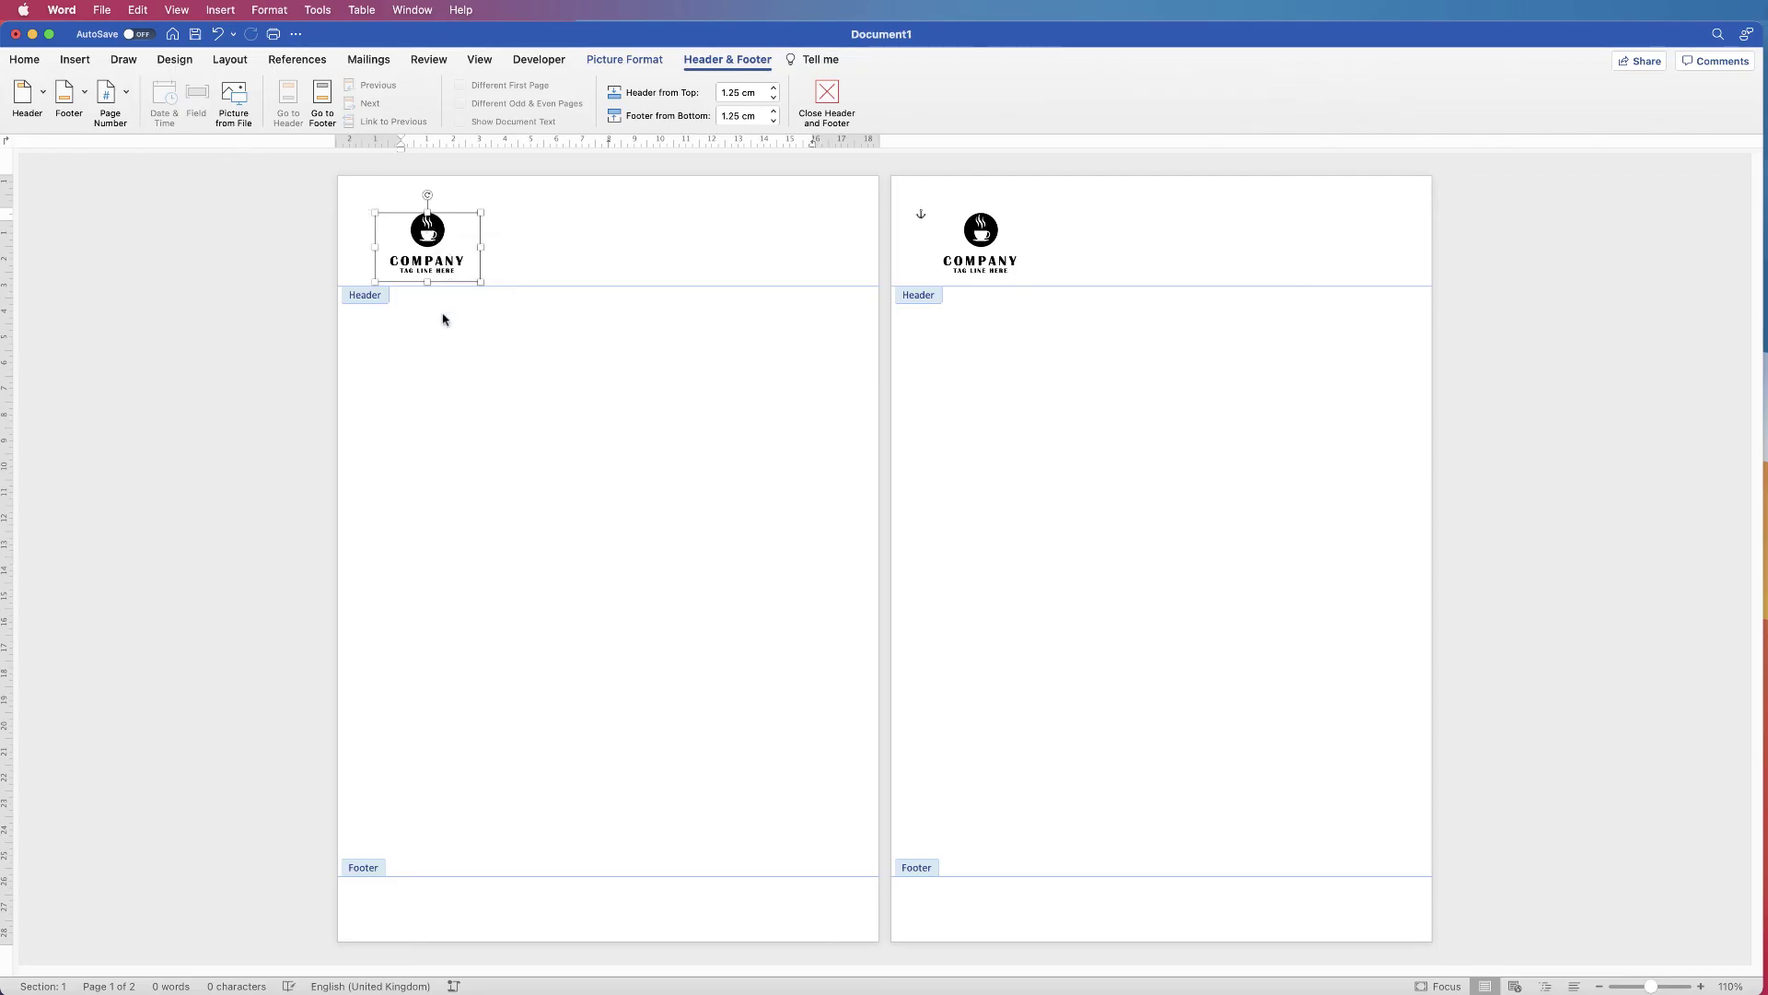
pyautogui.doubleClick(453, 352)
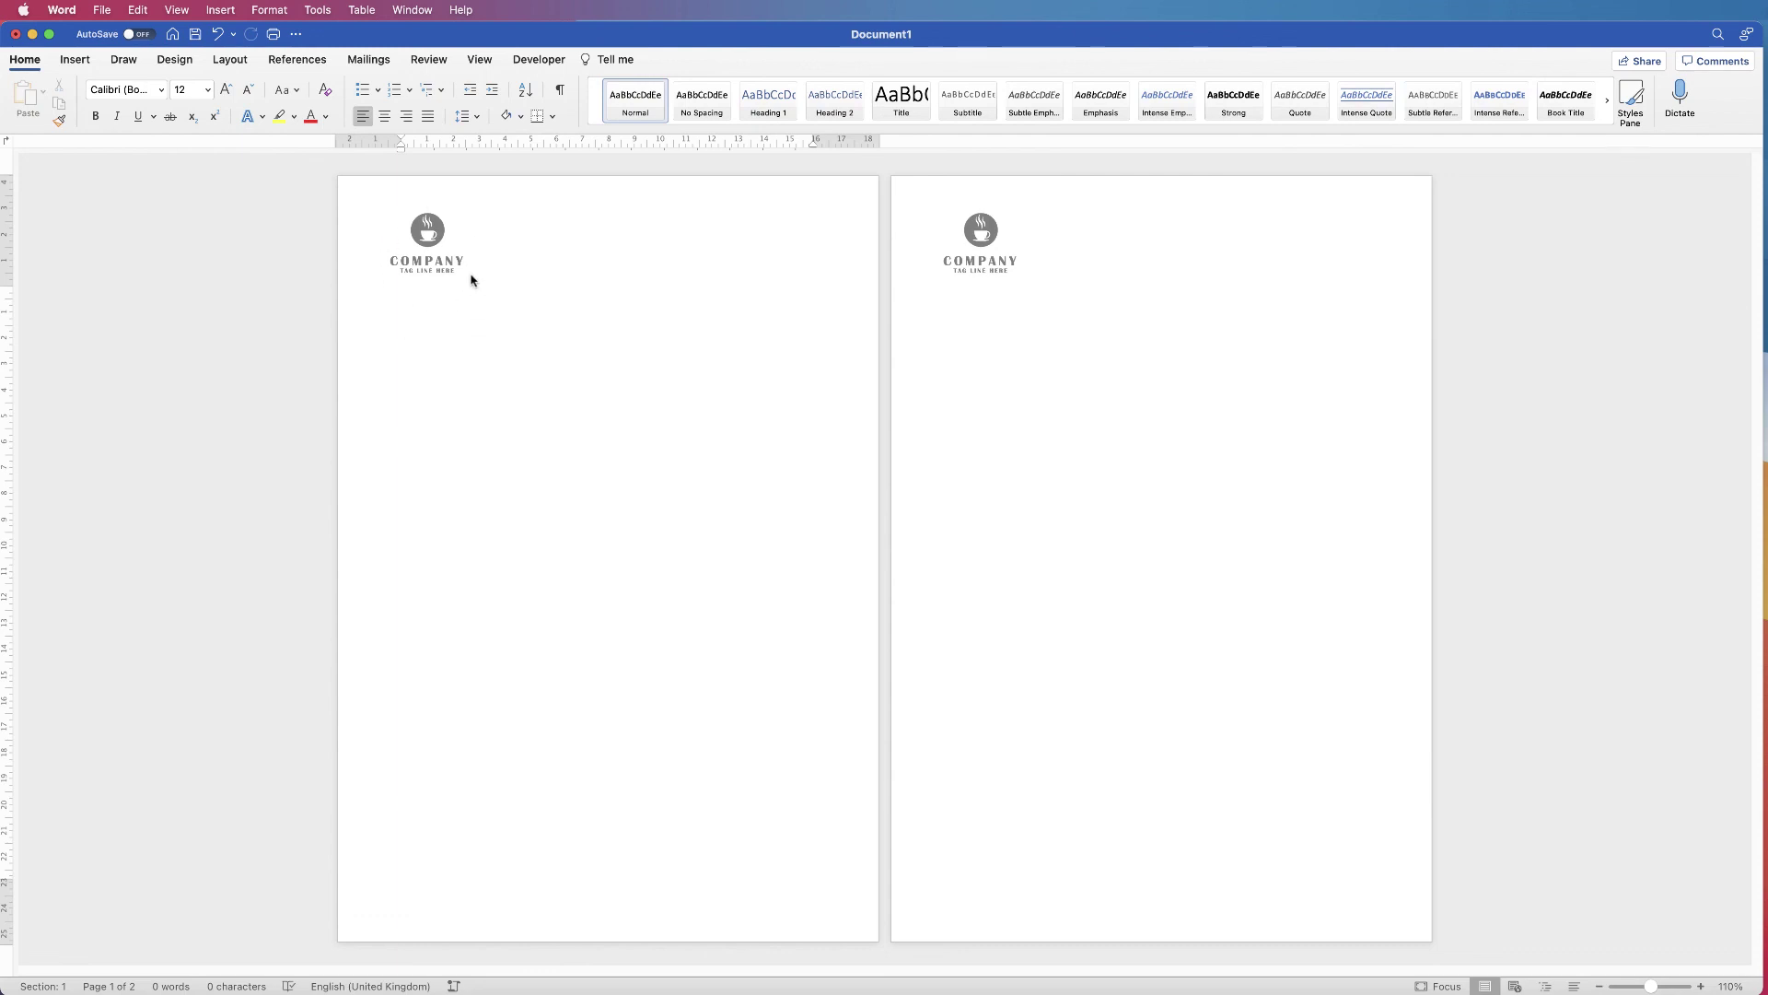
pyautogui.press('super+z')
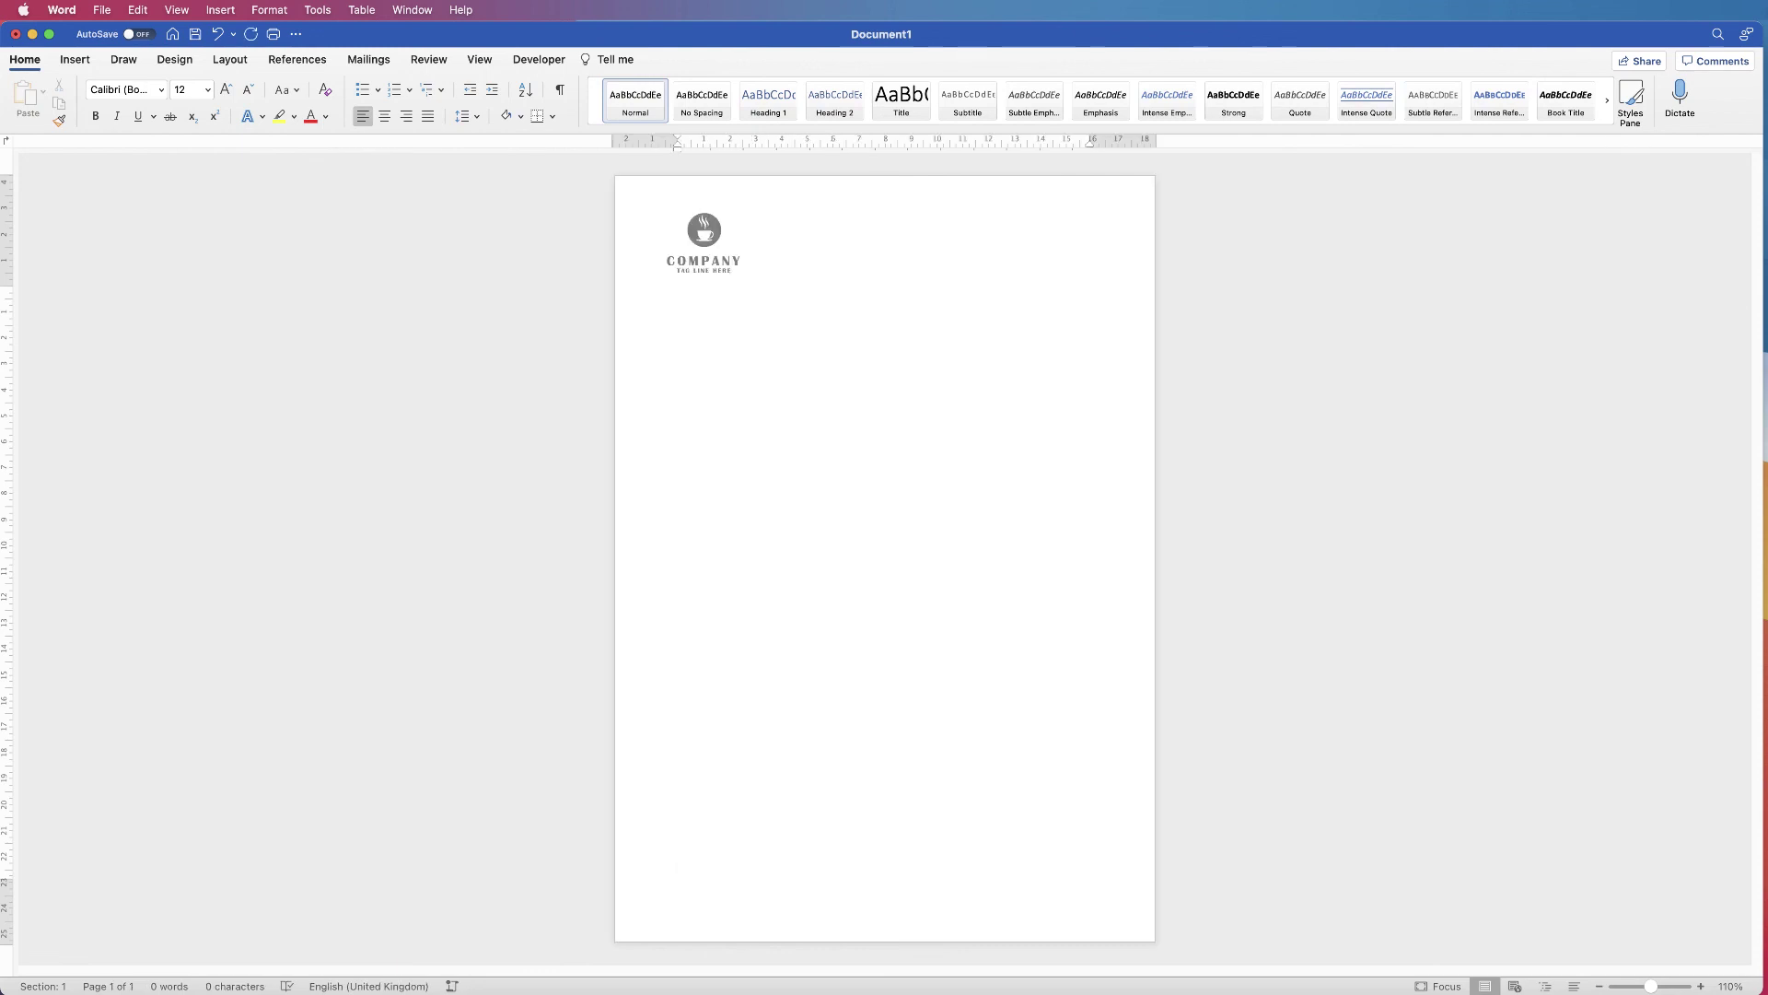